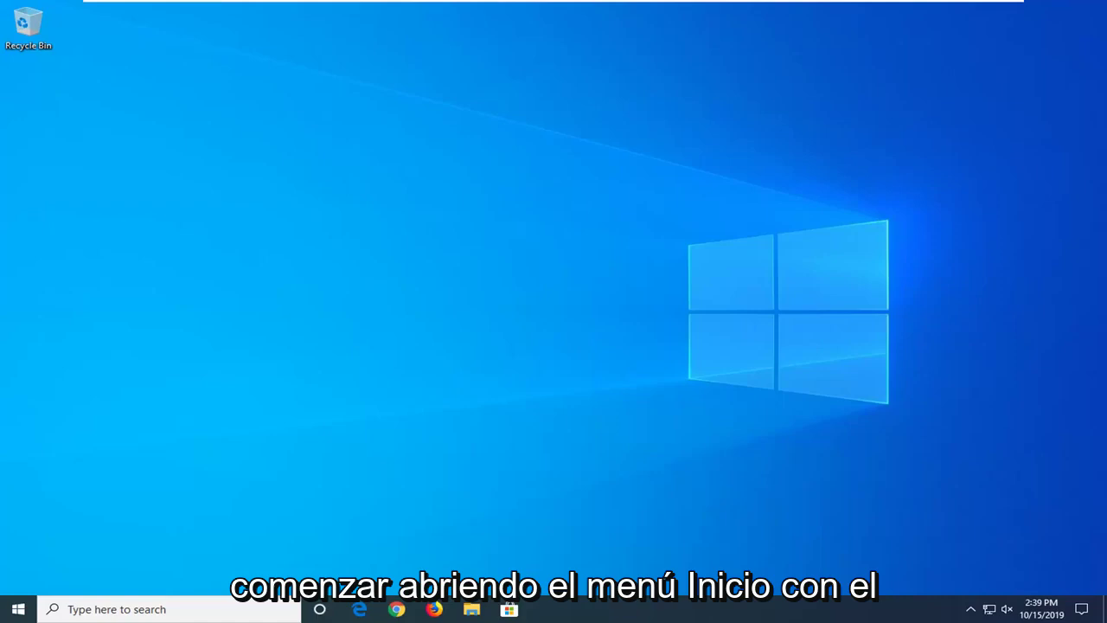
Step: Find regedit, launch Registry Editor as administrator, and allow it to make changes to the device
left_click(20, 609)
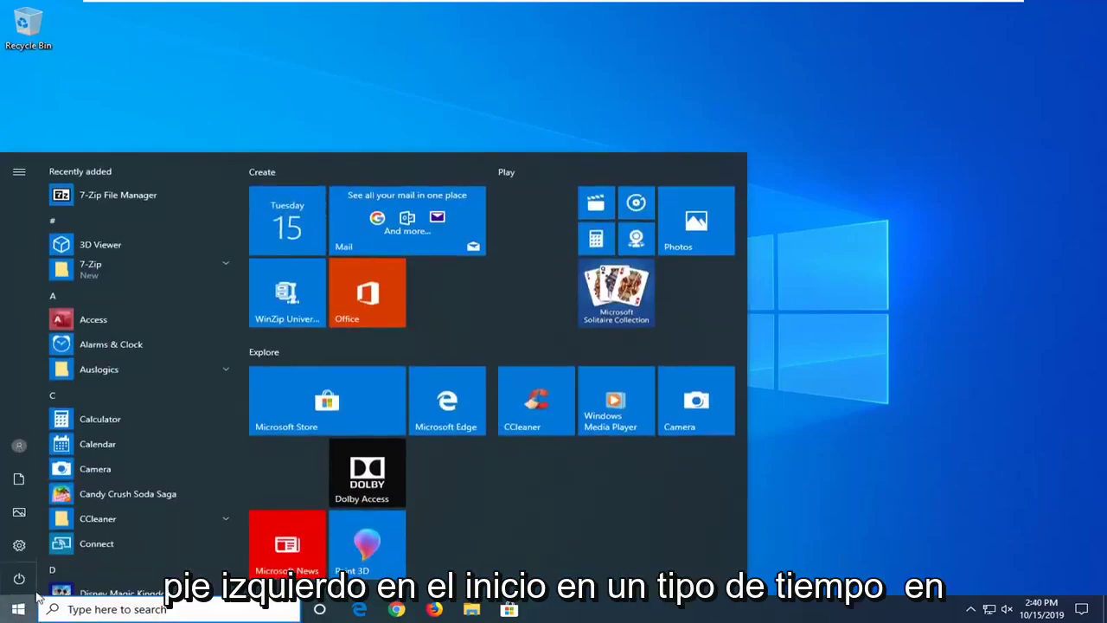
type("reg")
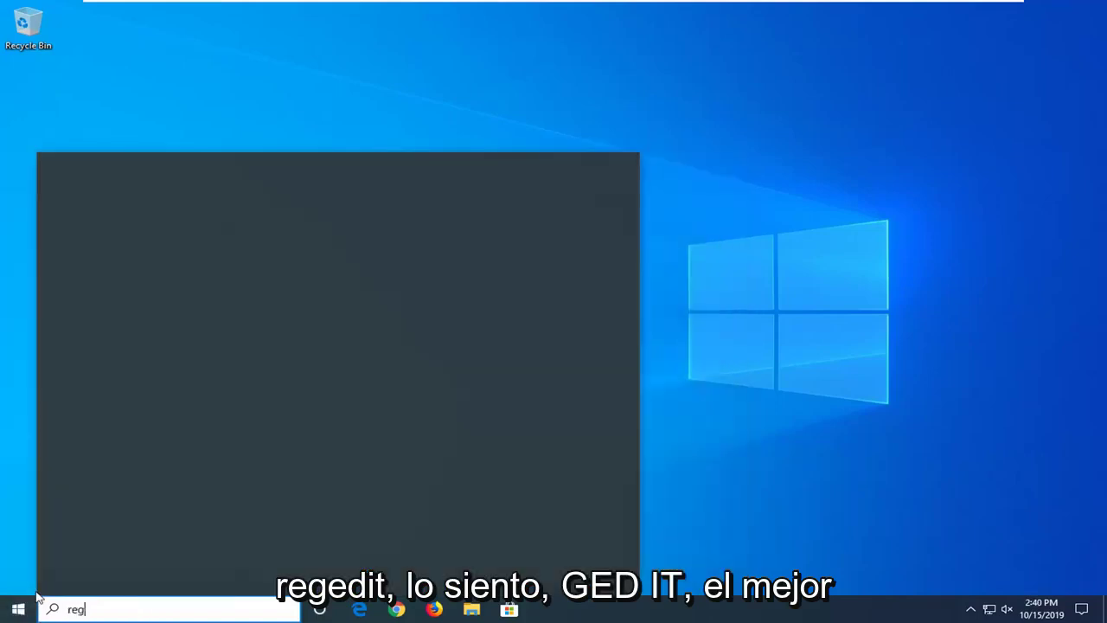
type("edit")
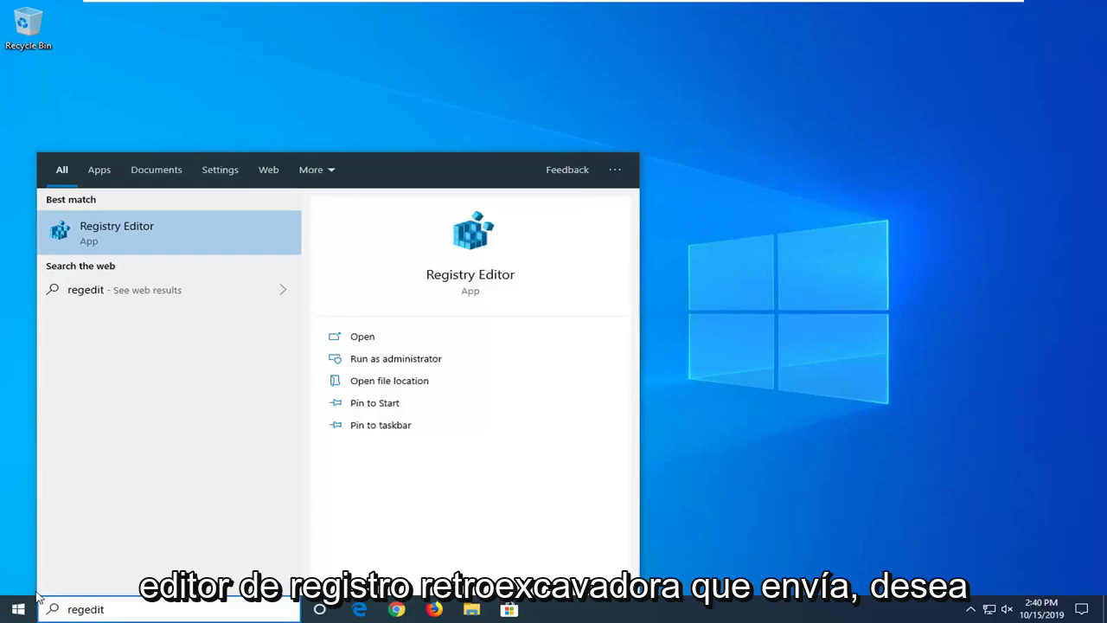
right_click(150, 229)
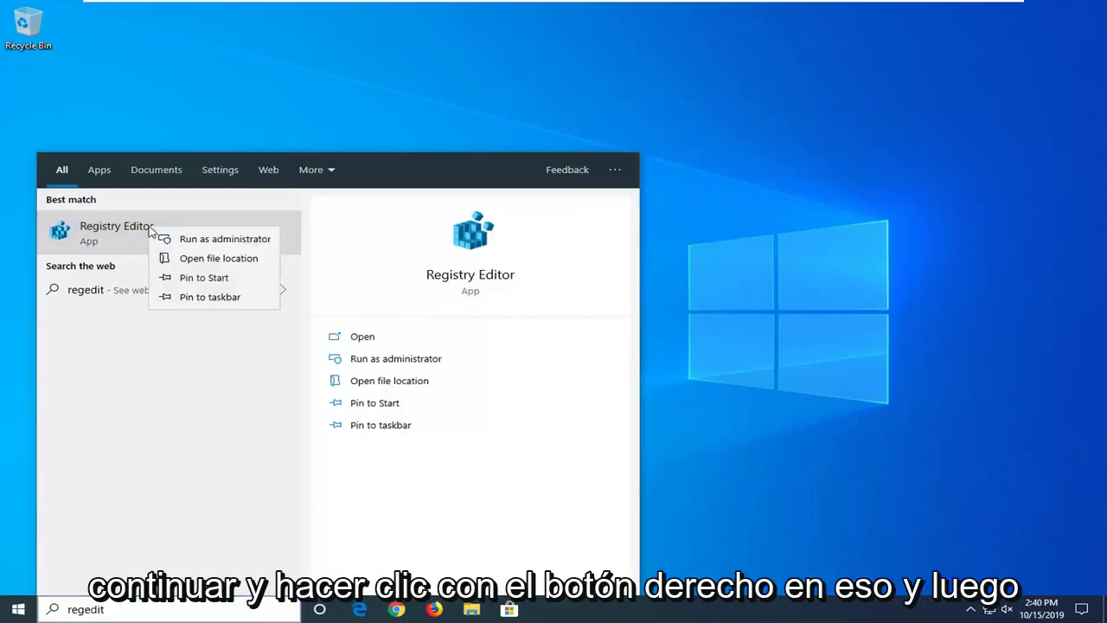
left_click(222, 239)
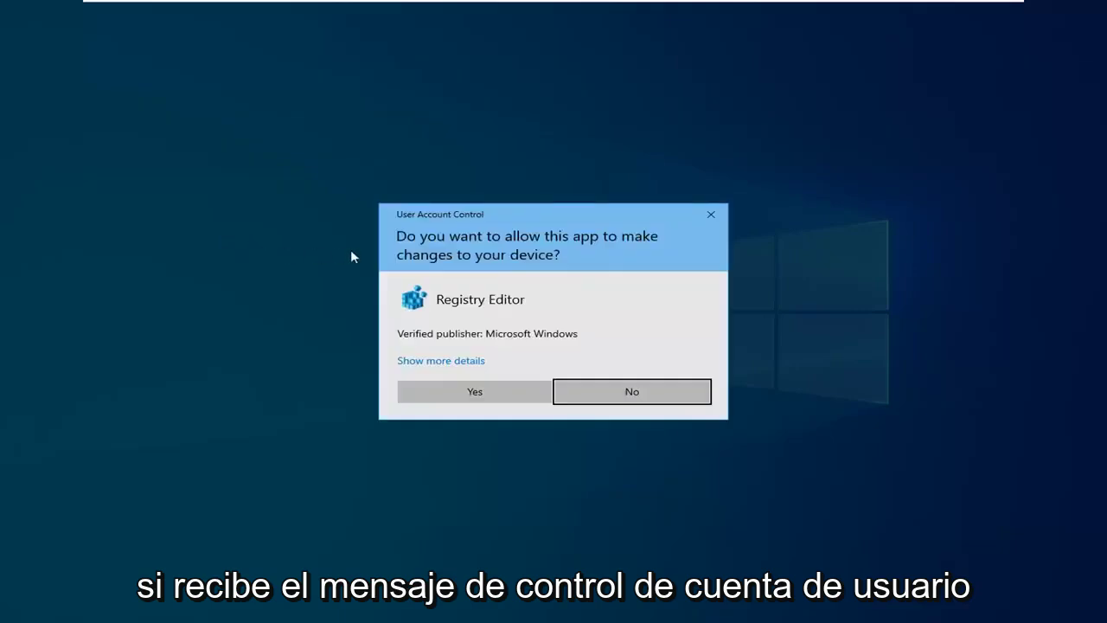
left_click(462, 390)
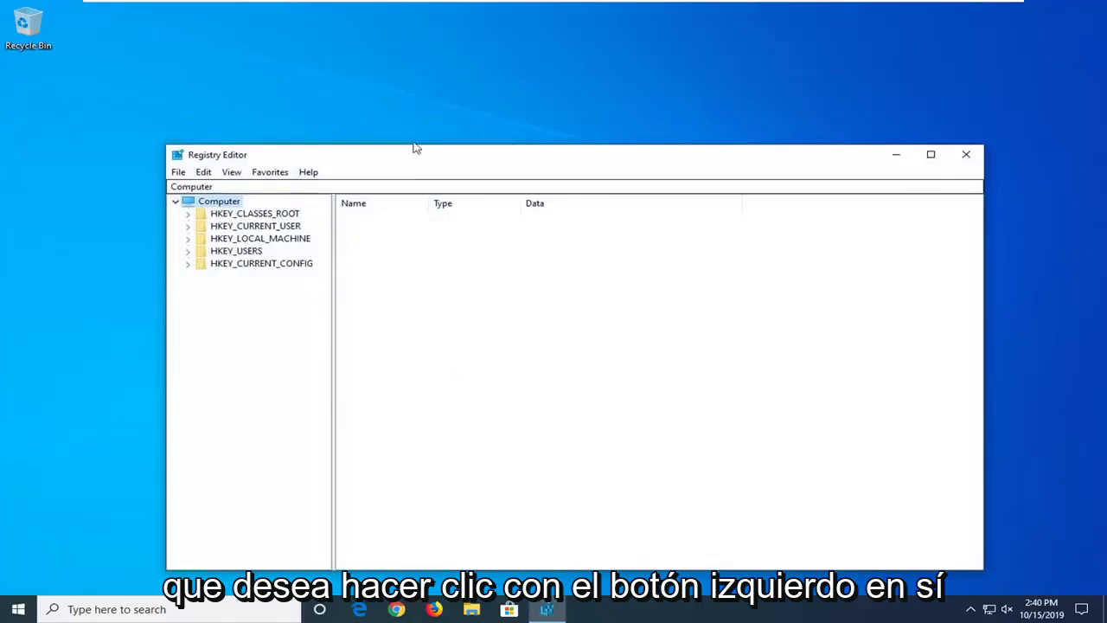
left_click_drag(416, 149, 432, 103)
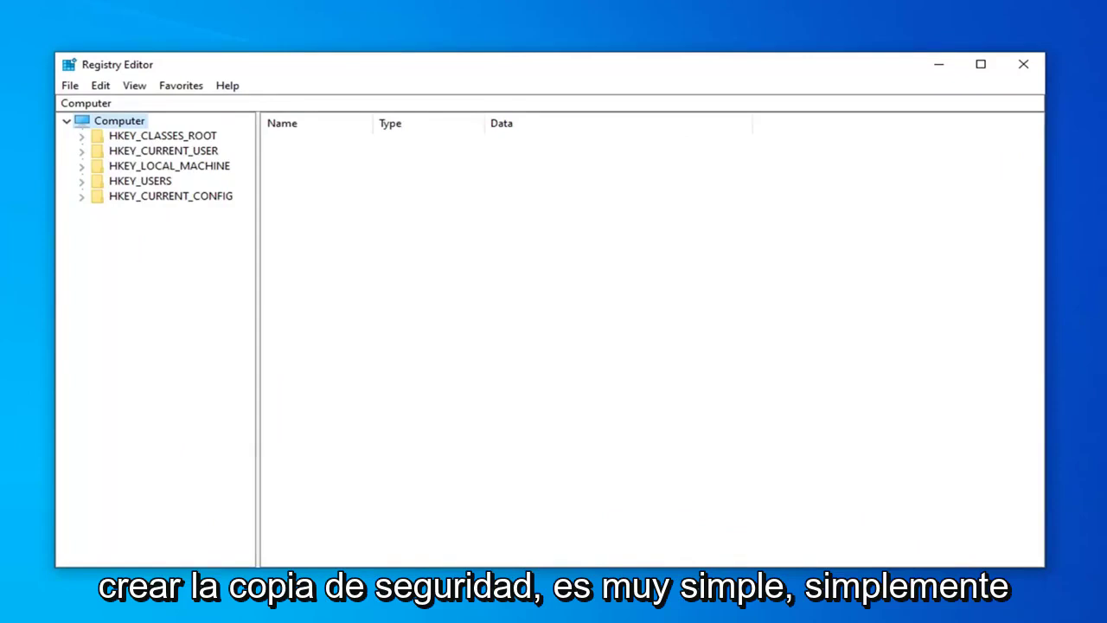
left_click(71, 90)
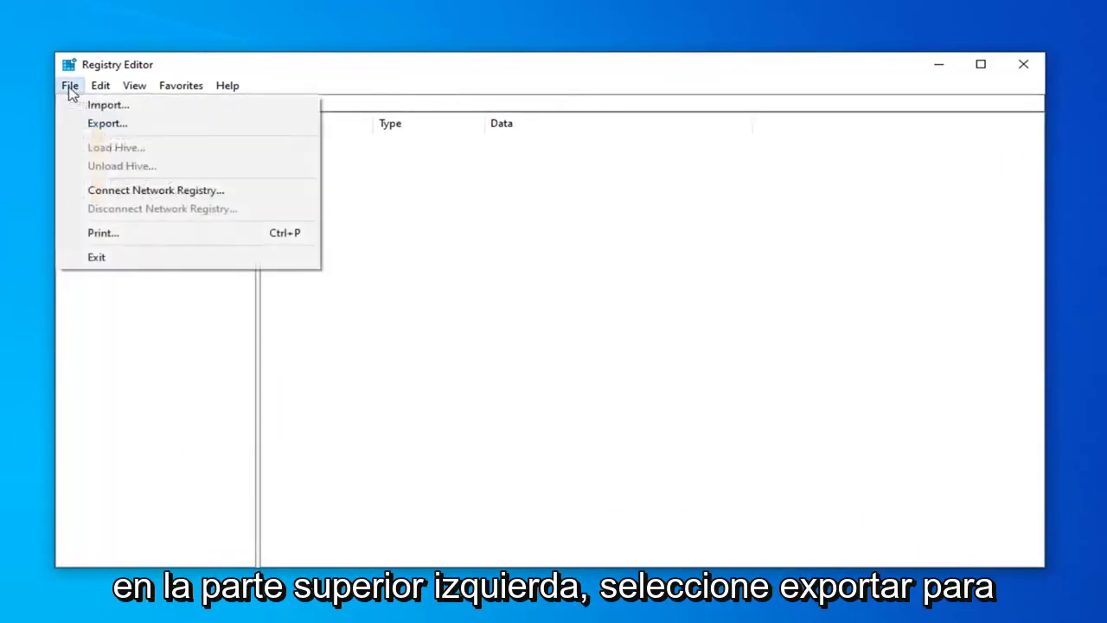
left_click(142, 130)
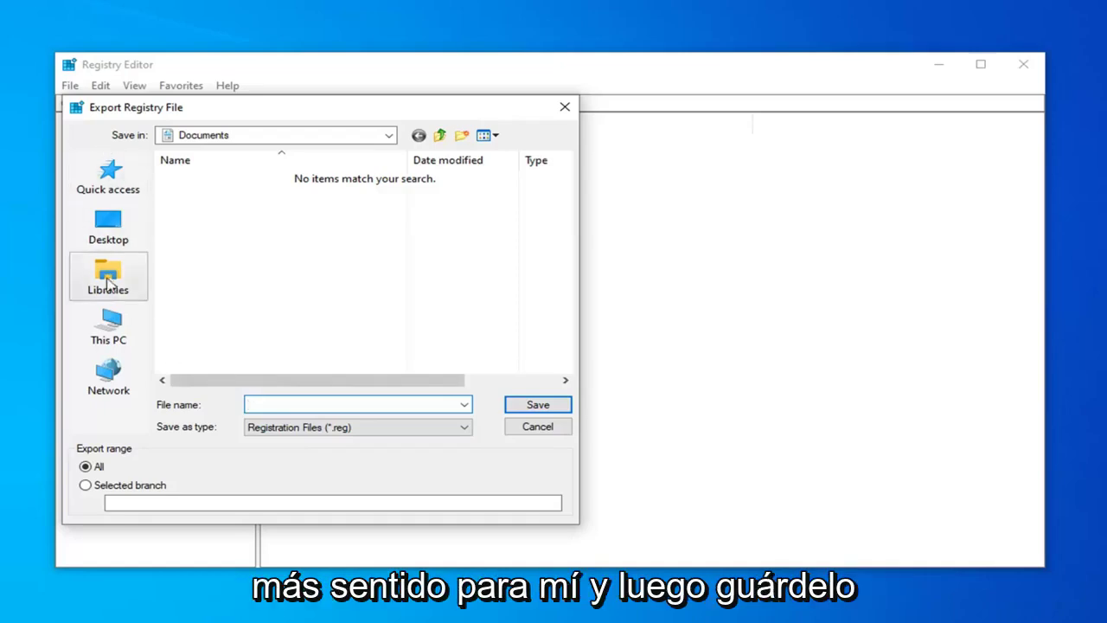
left_click(102, 221)
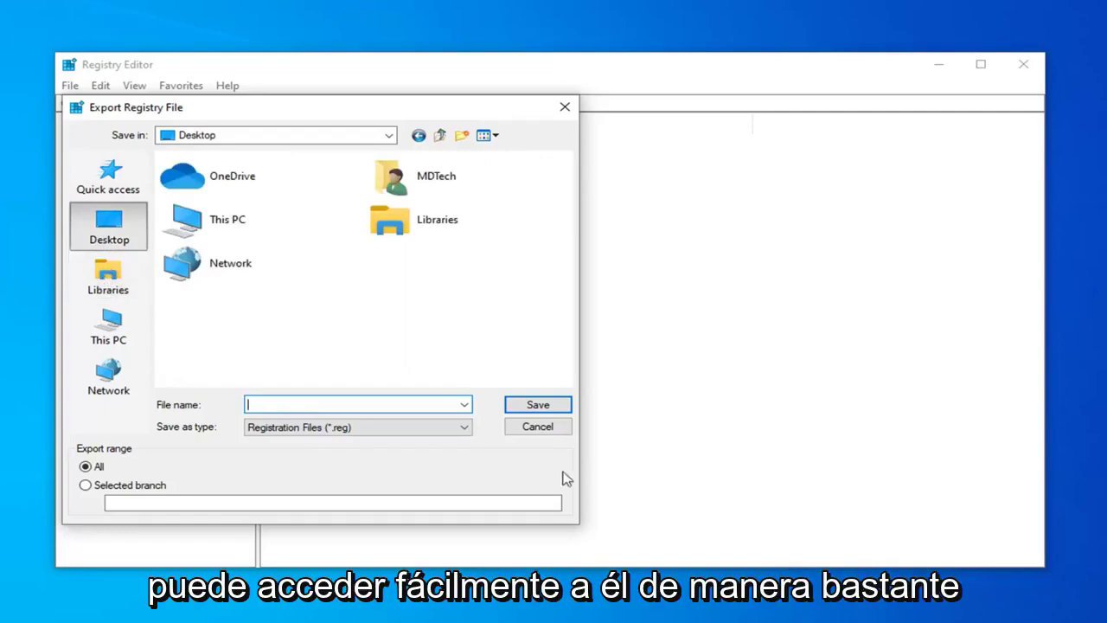
left_click(538, 427)
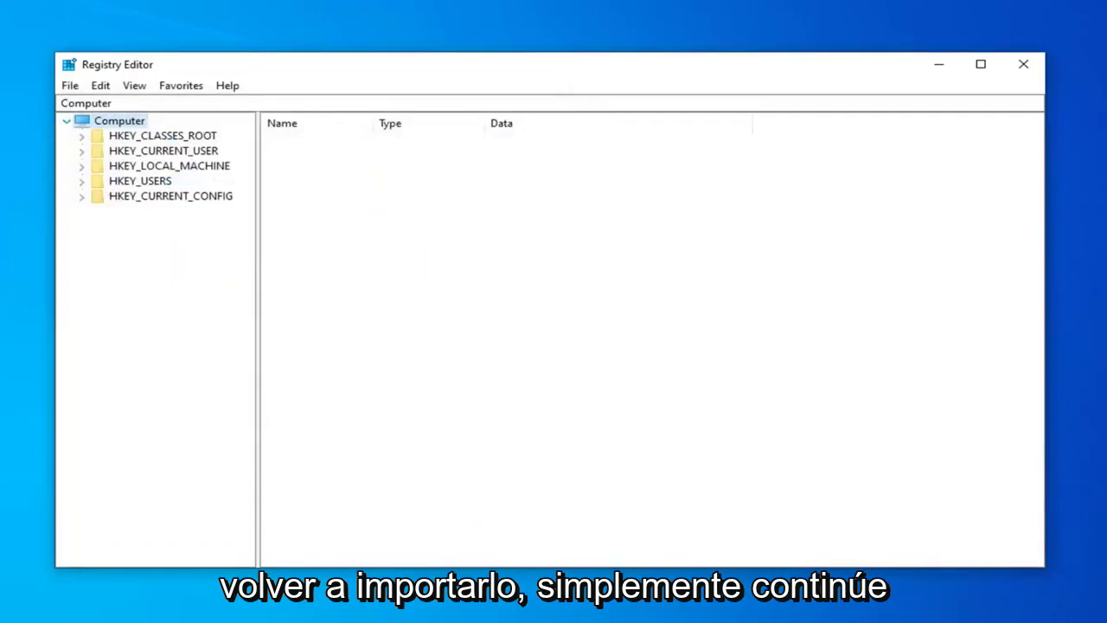
left_click(69, 88)
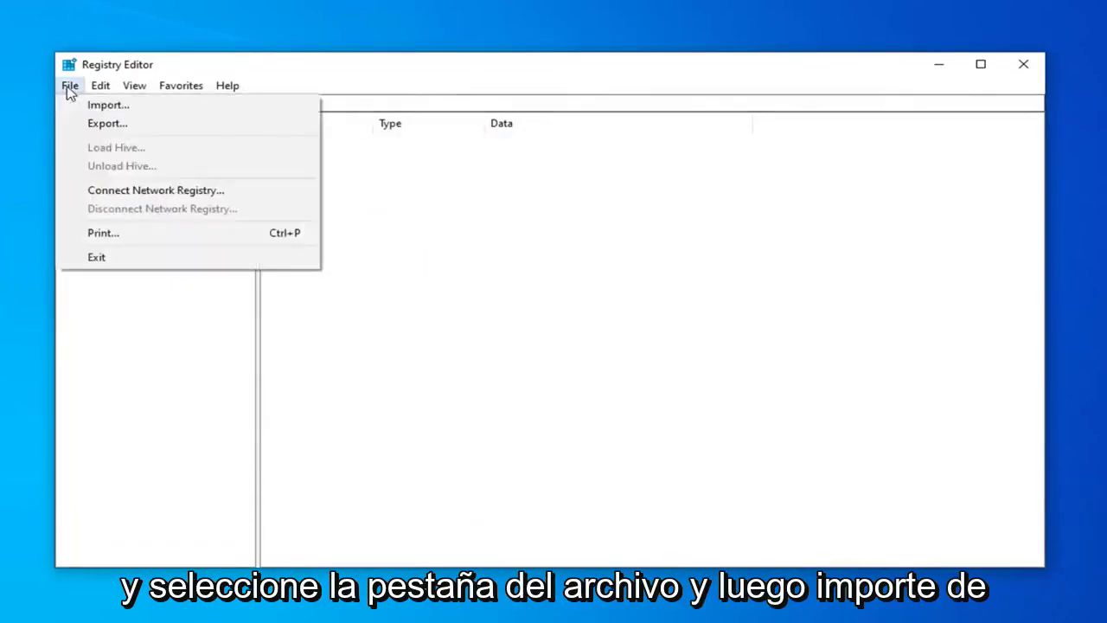
left_click(134, 108)
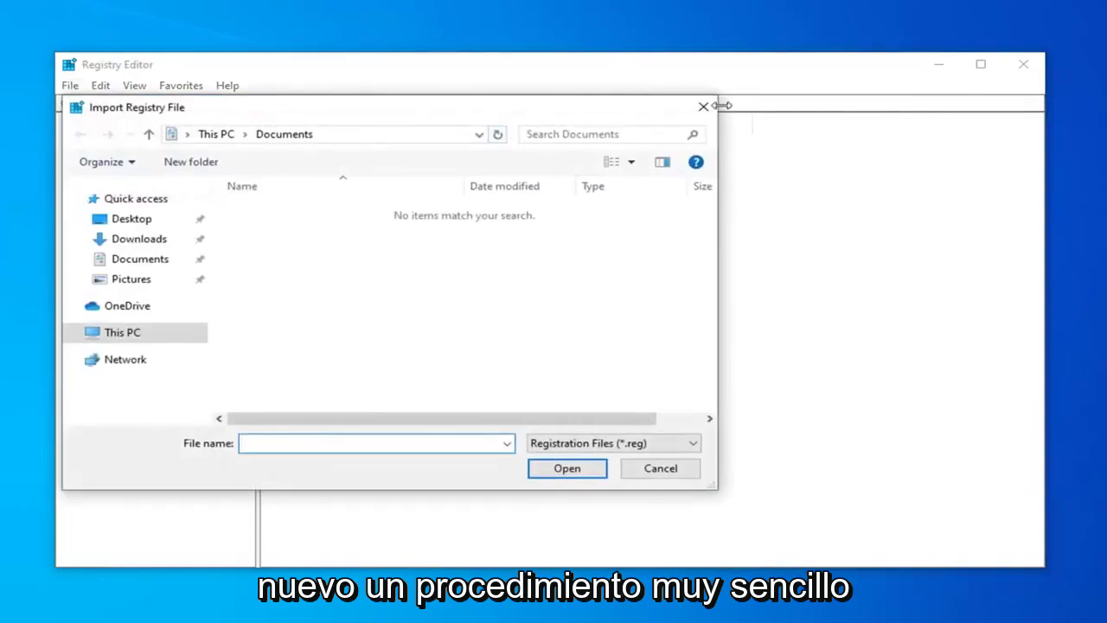
left_click(713, 109)
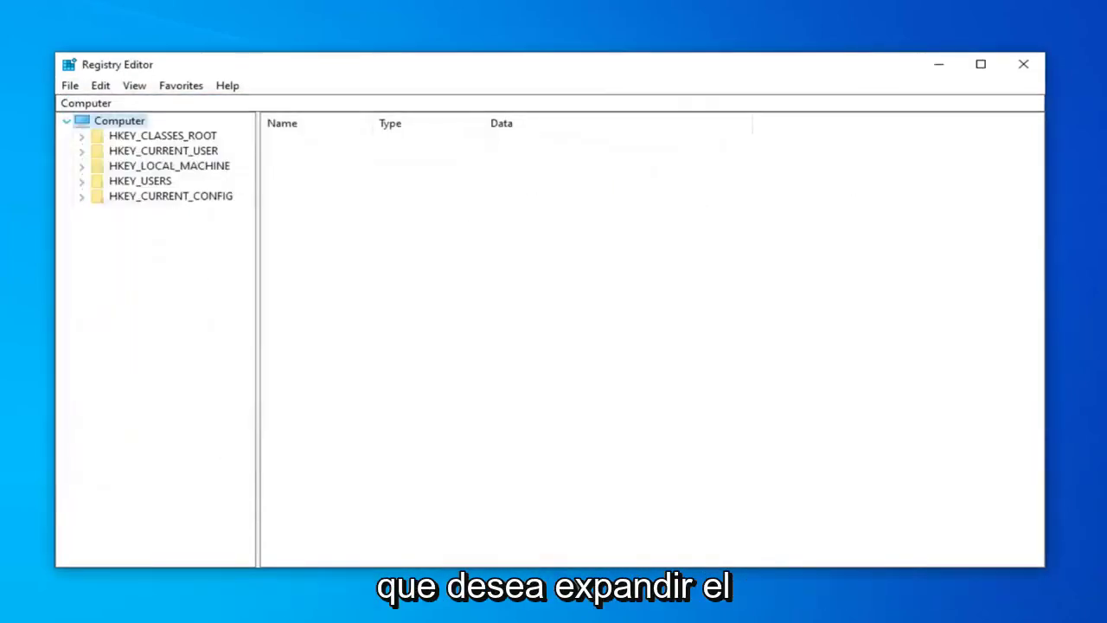
Step: Go to the registry key HKEY_LOCAL_MACHINE\SYSTEM\CurrentControlSet\Control
left_click(92, 167)
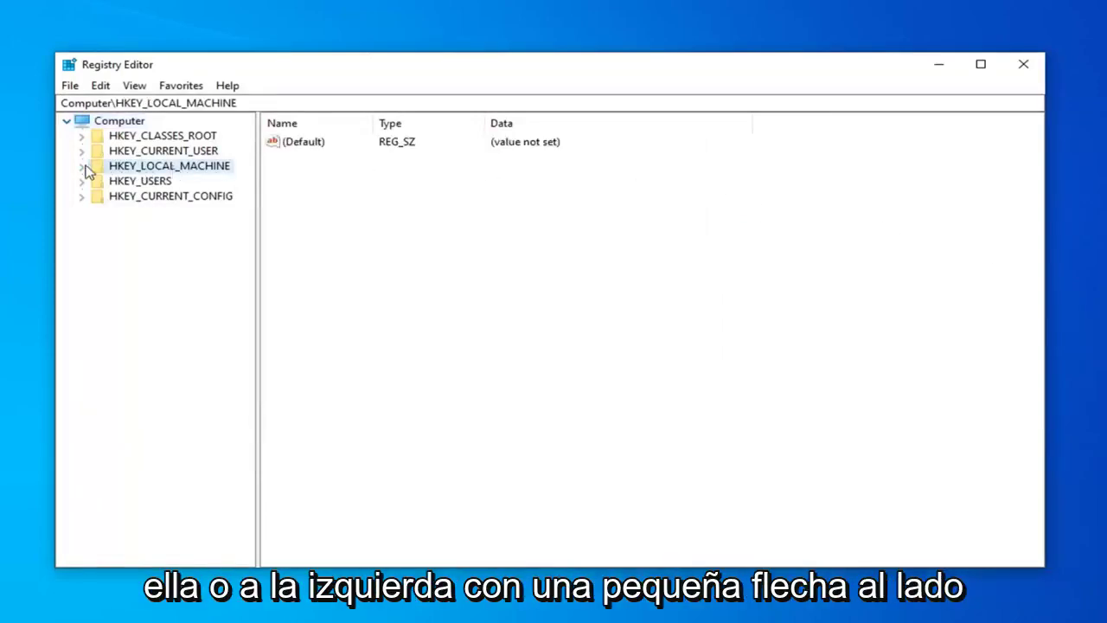
double_click(118, 172)
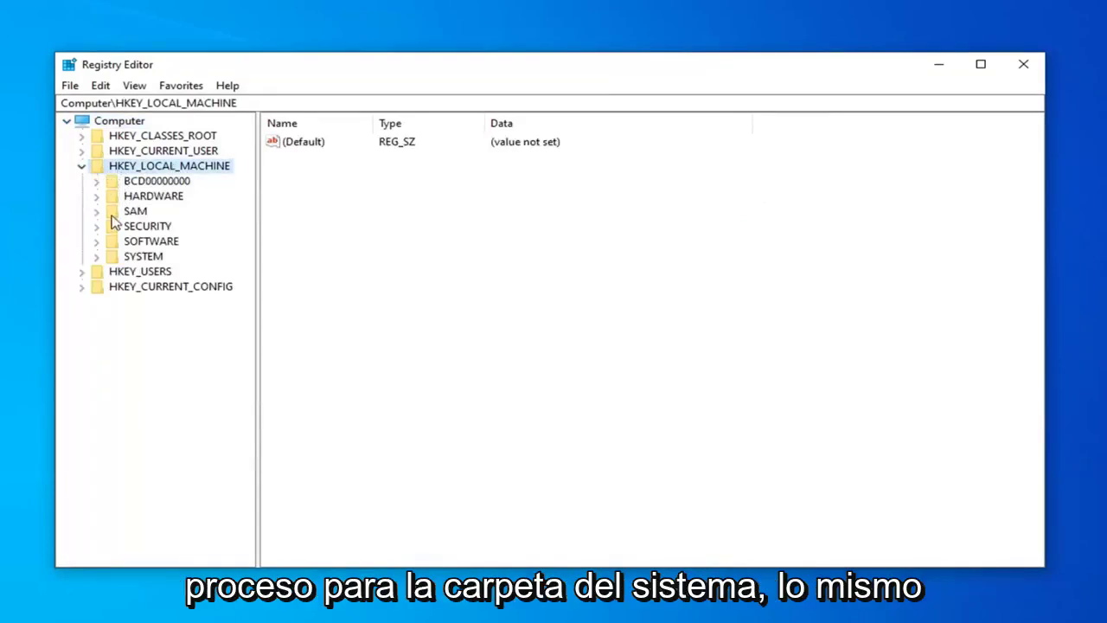
double_click(135, 258)
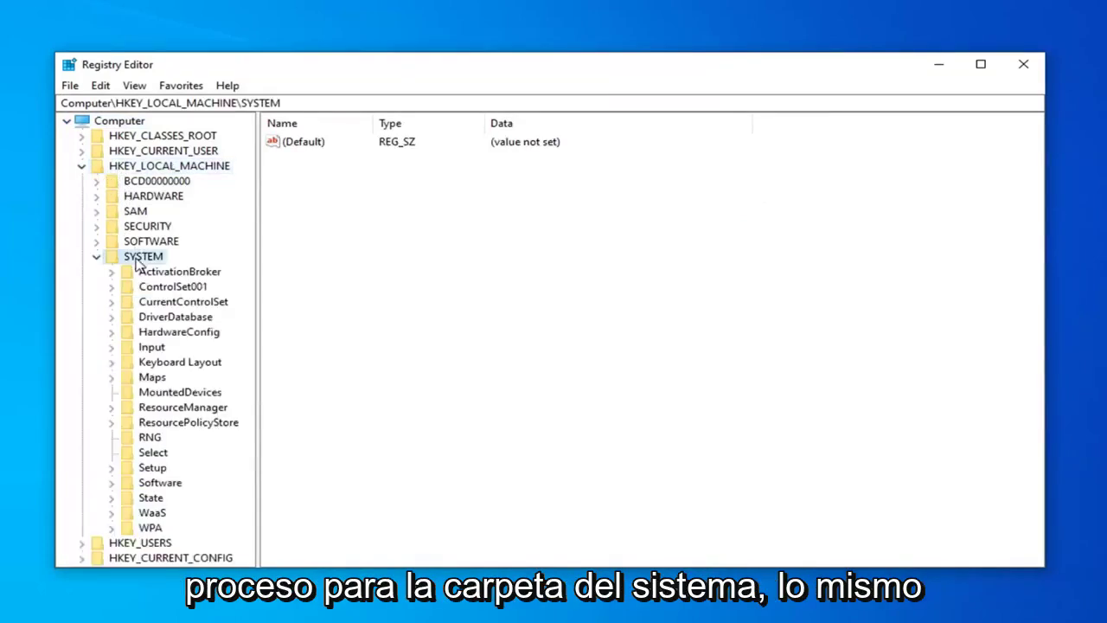
double_click(170, 304)
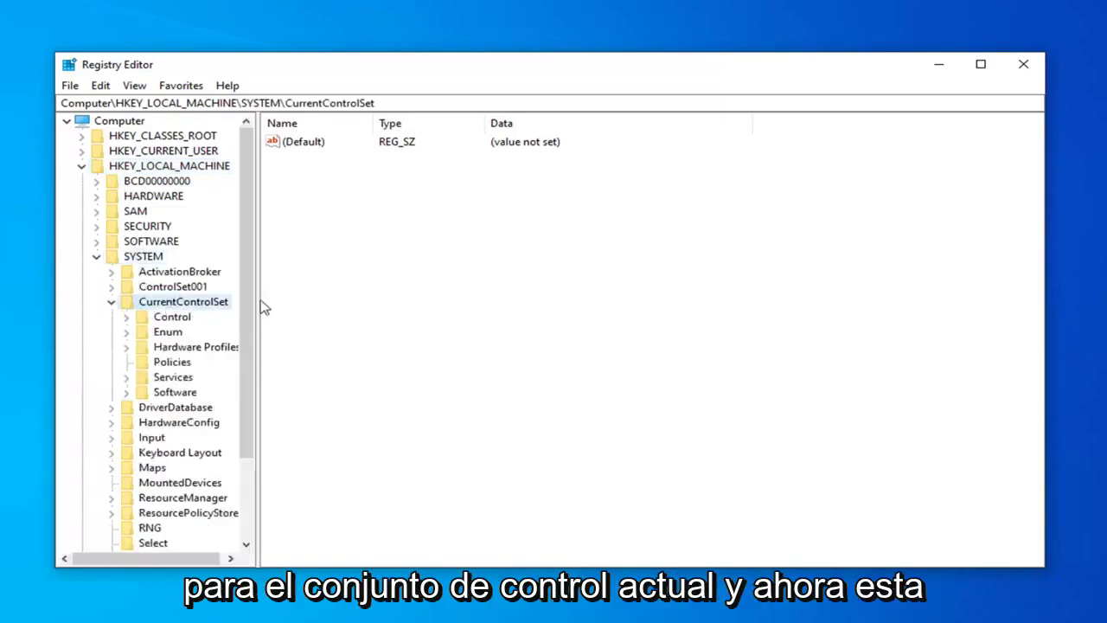
left_click(165, 320)
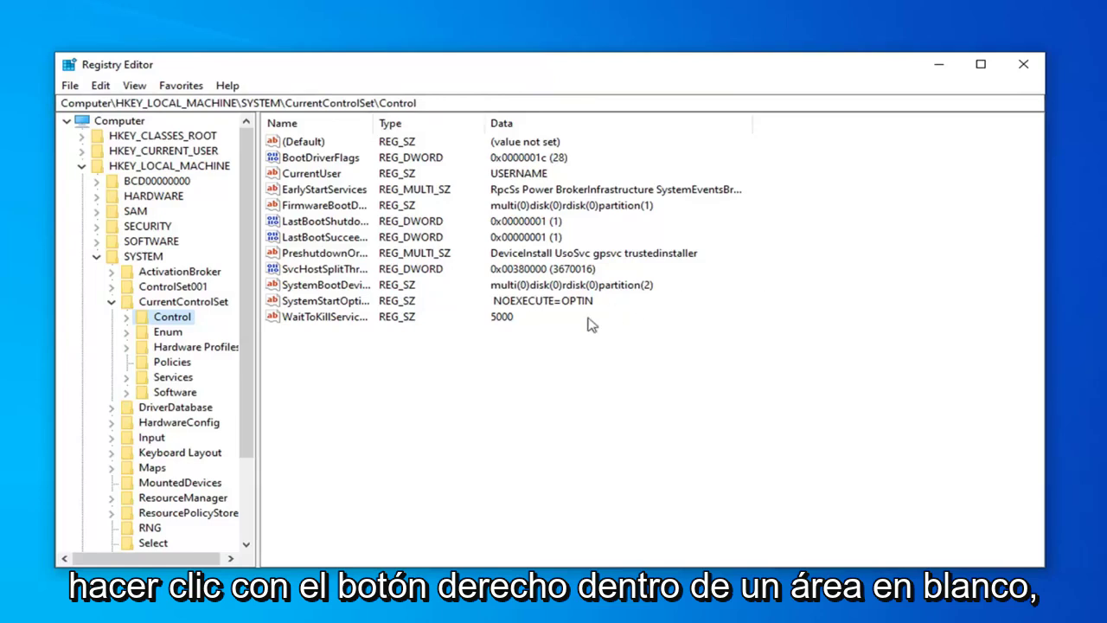
Step: Create a DWORD (32-bit) value named ServicesPipeTimeout in the Control key and widen the Name column to fit its entries
right_click(320, 372)
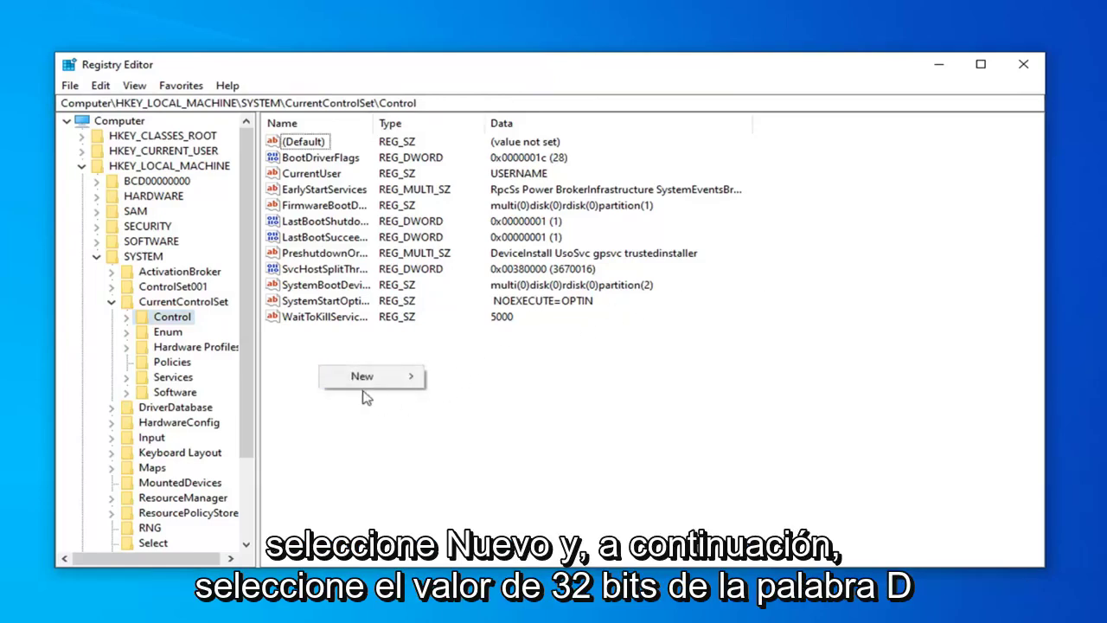
mouse_move(366, 383)
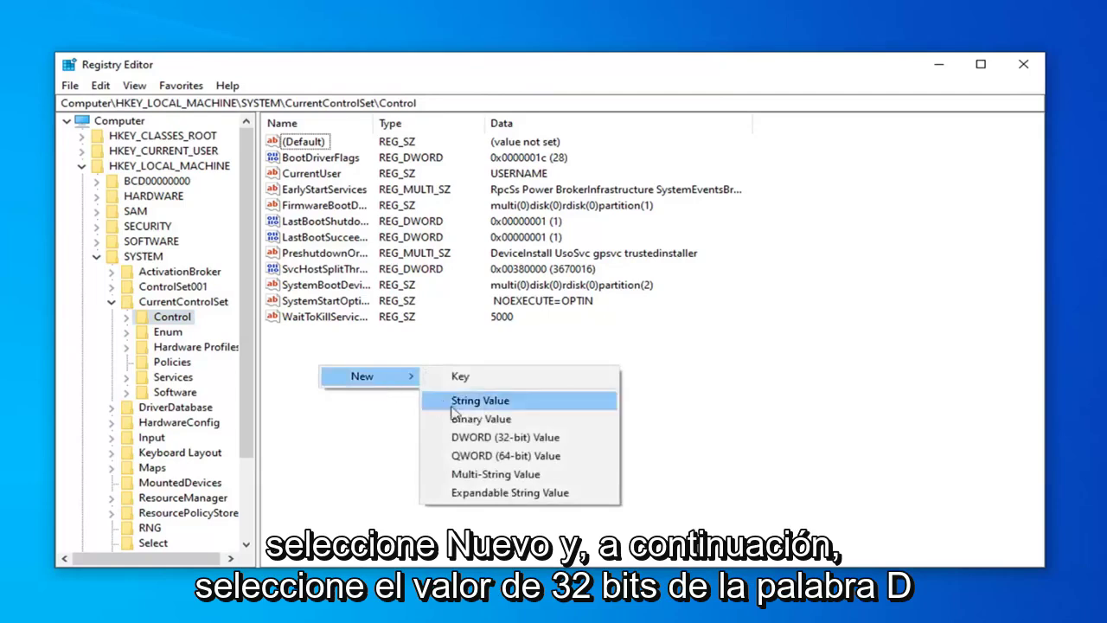
left_click(474, 439)
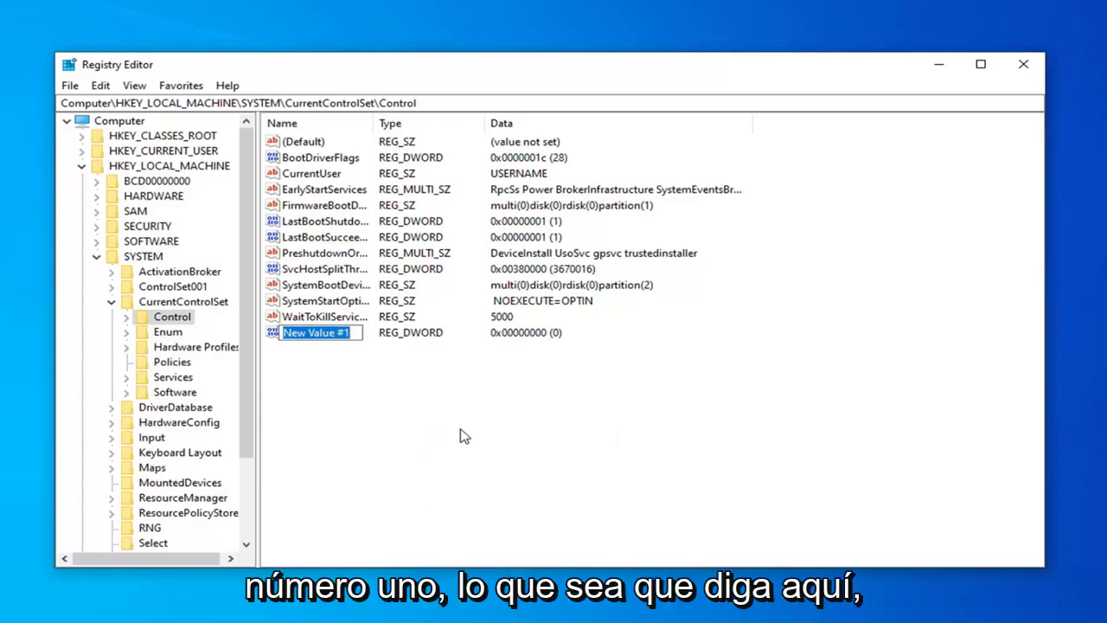
type("S")
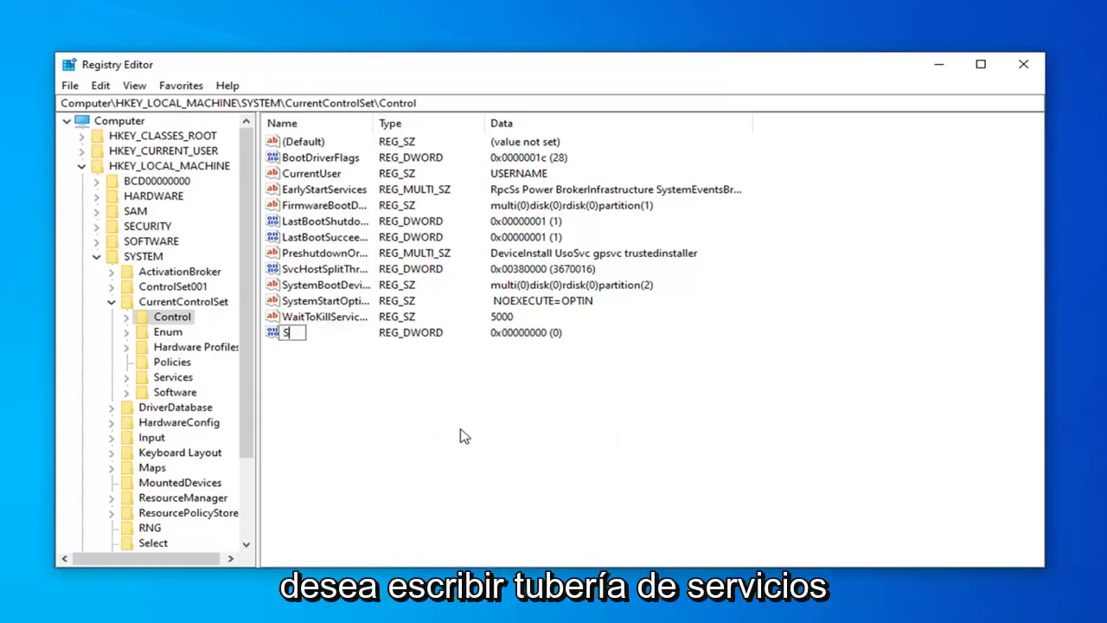
type("ervicesPip")
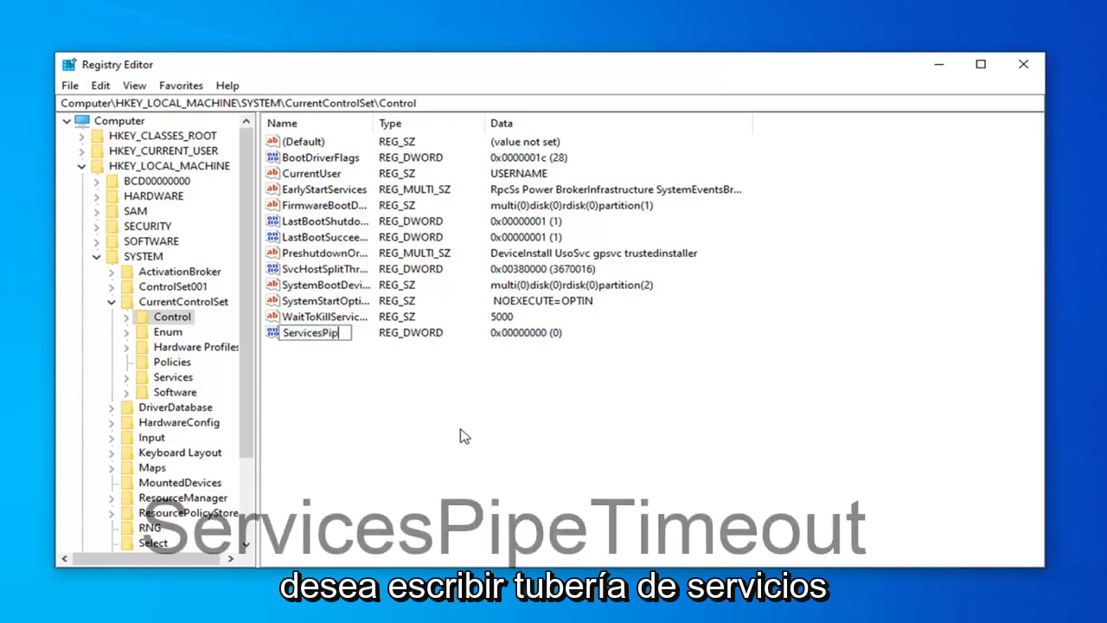
type("eT")
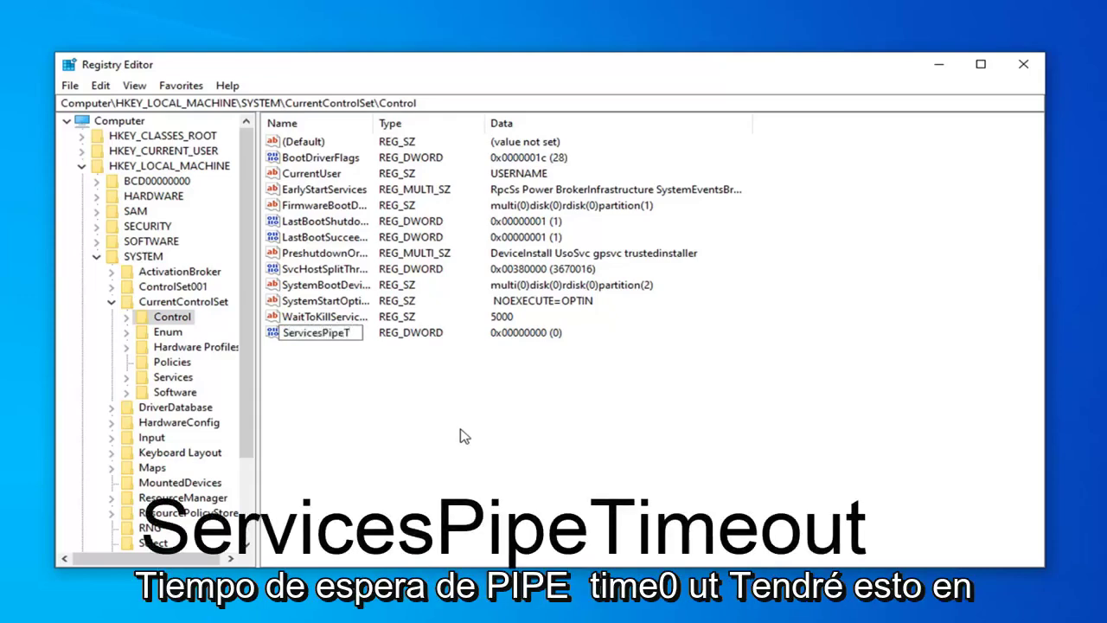
type("imeout")
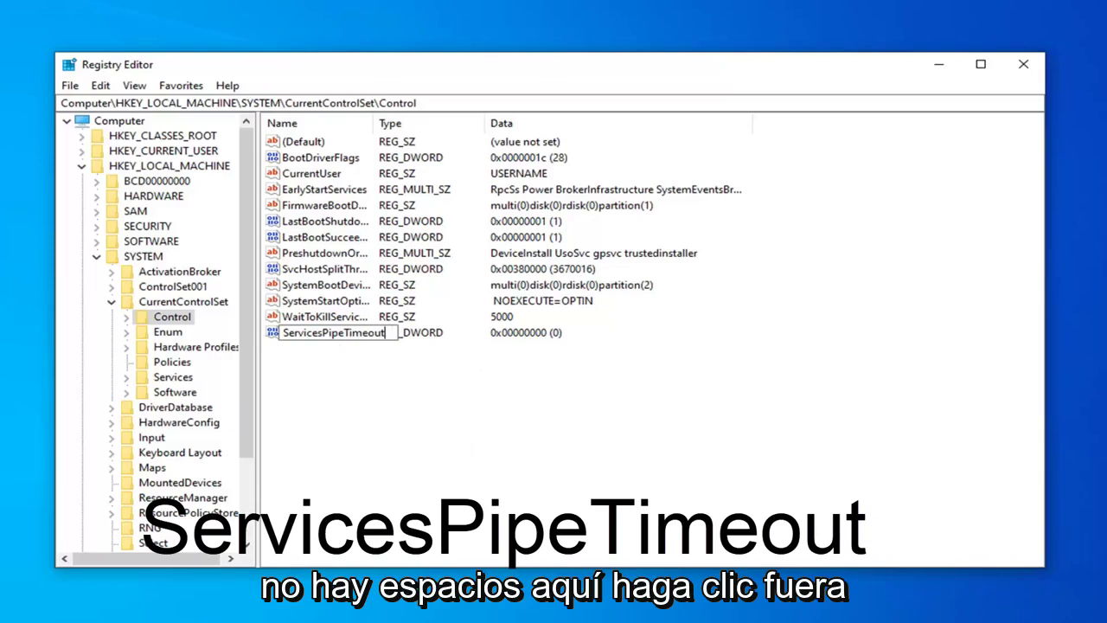
left_click(333, 365)
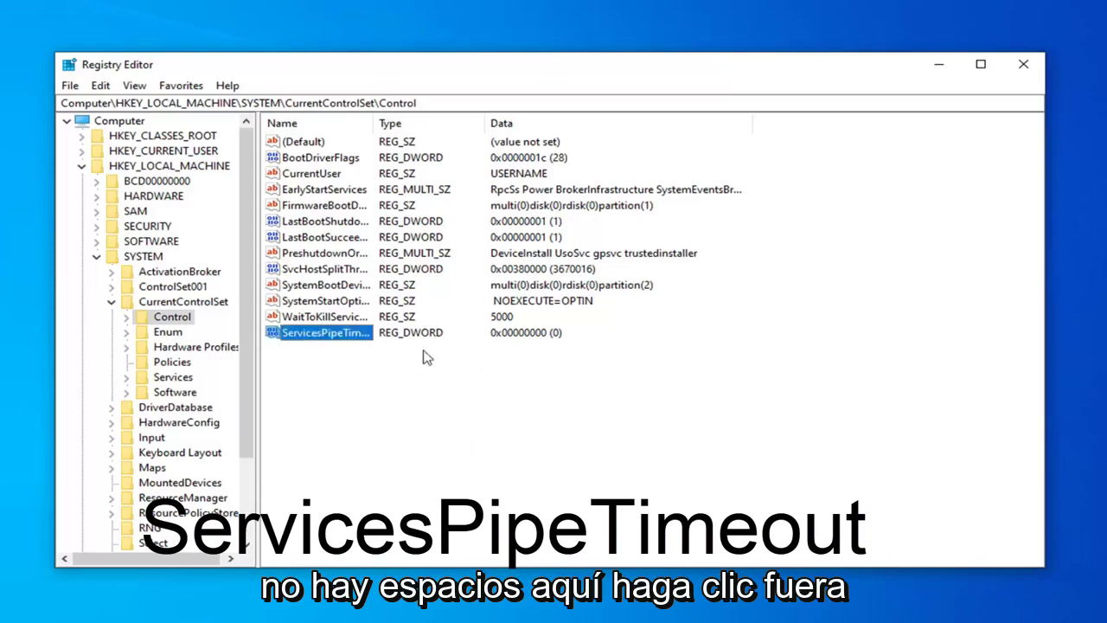
double_click(367, 128)
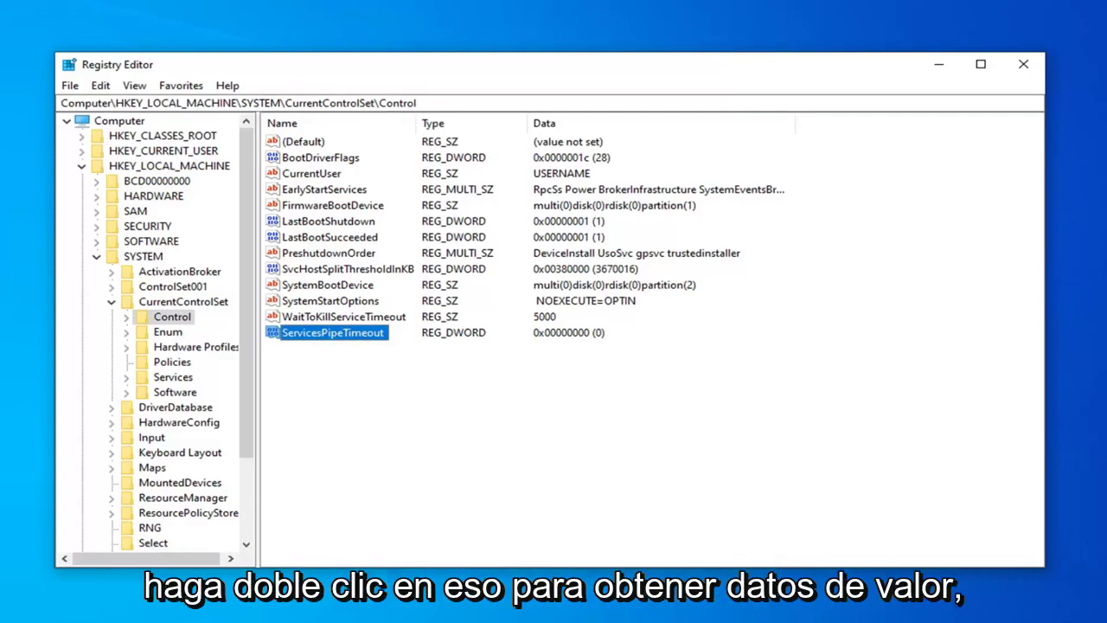
Step: Set the value data of ServicesPipeTimeout to 180000 with the hexadecimal base
double_click(322, 337)
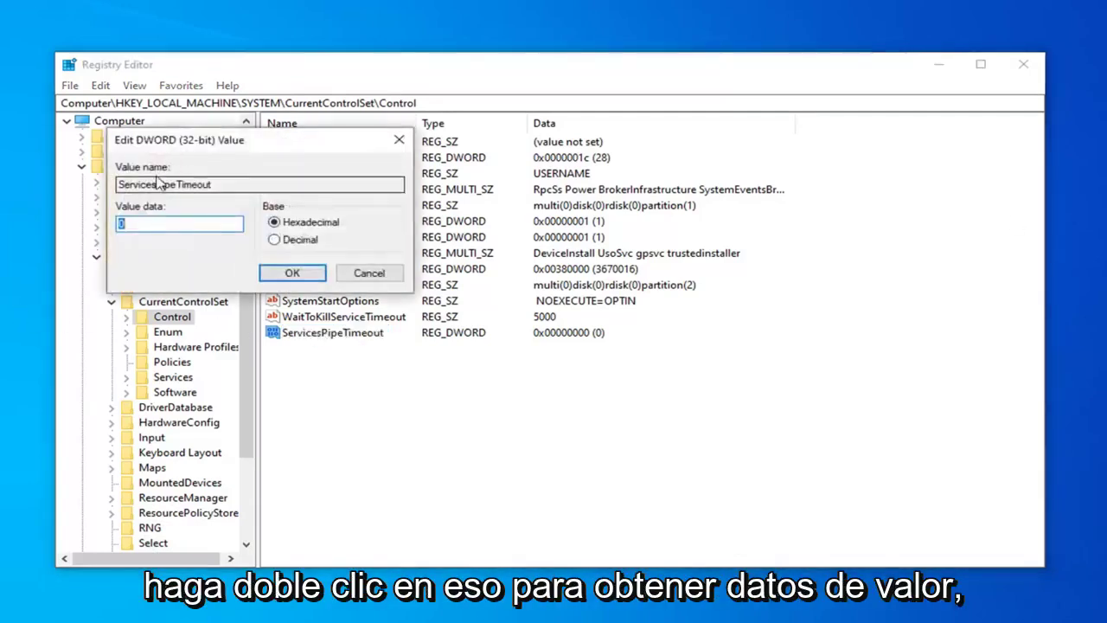
left_click_drag(176, 141, 394, 158)
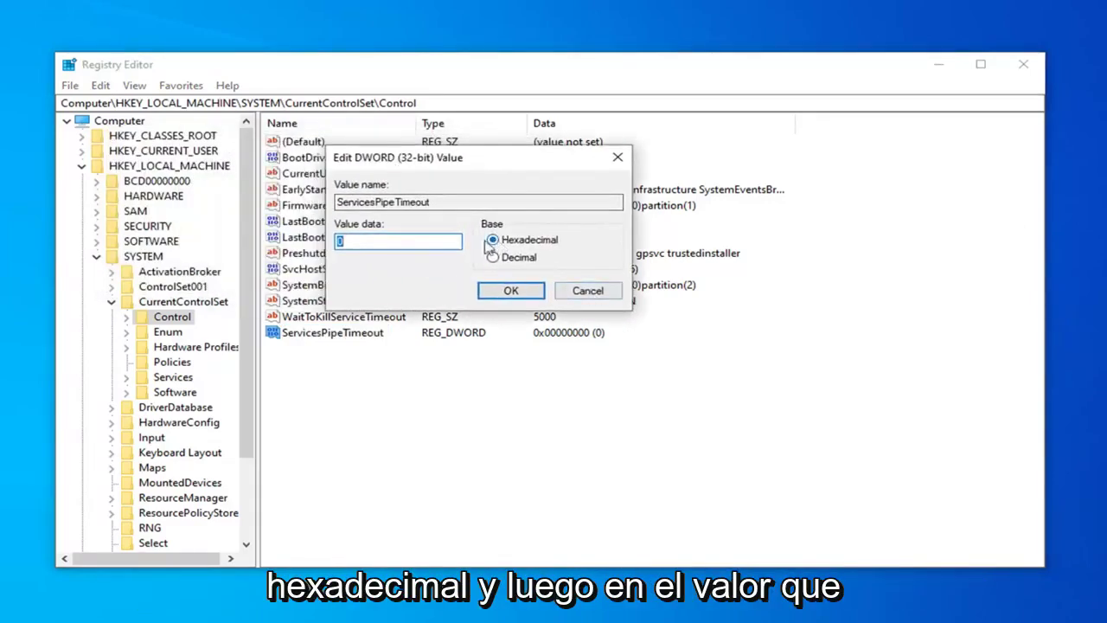
left_click(384, 243)
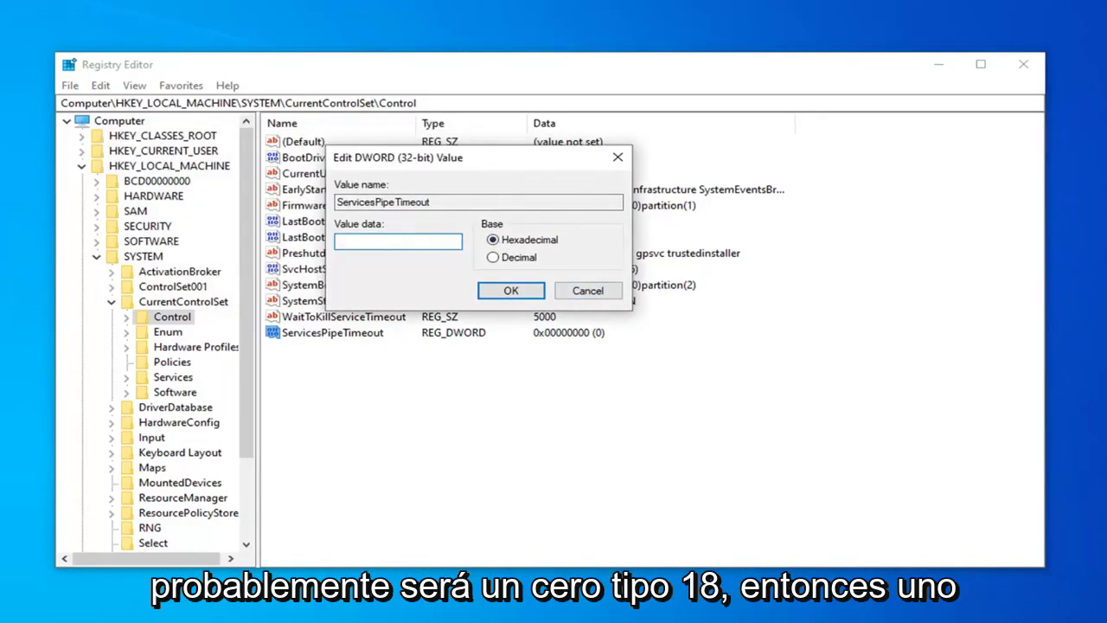
type("18")
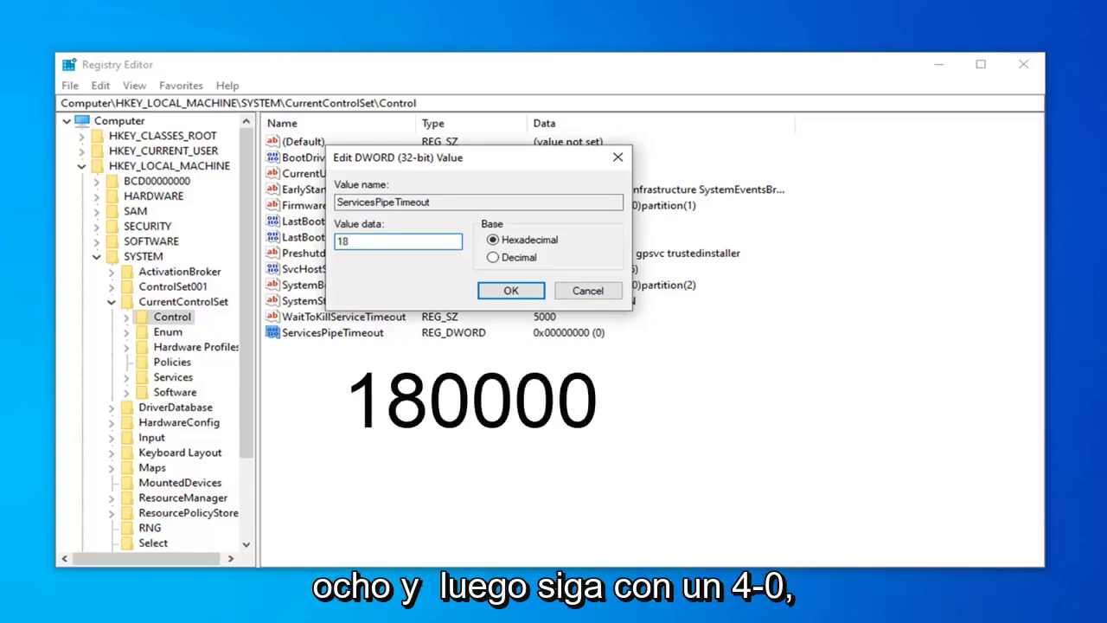
type("0")
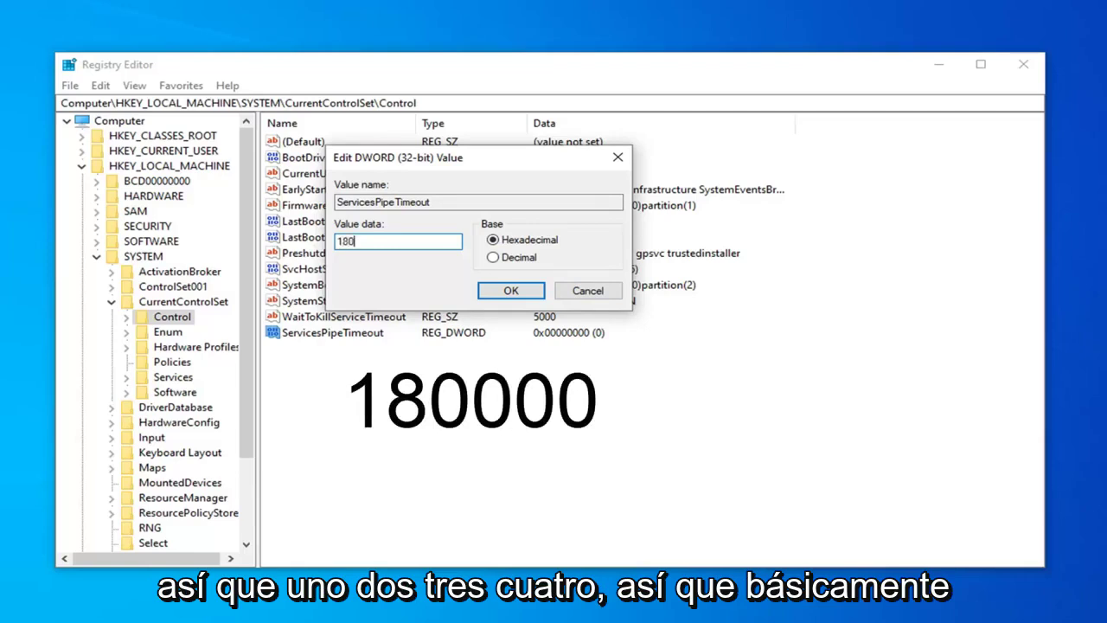
type("000")
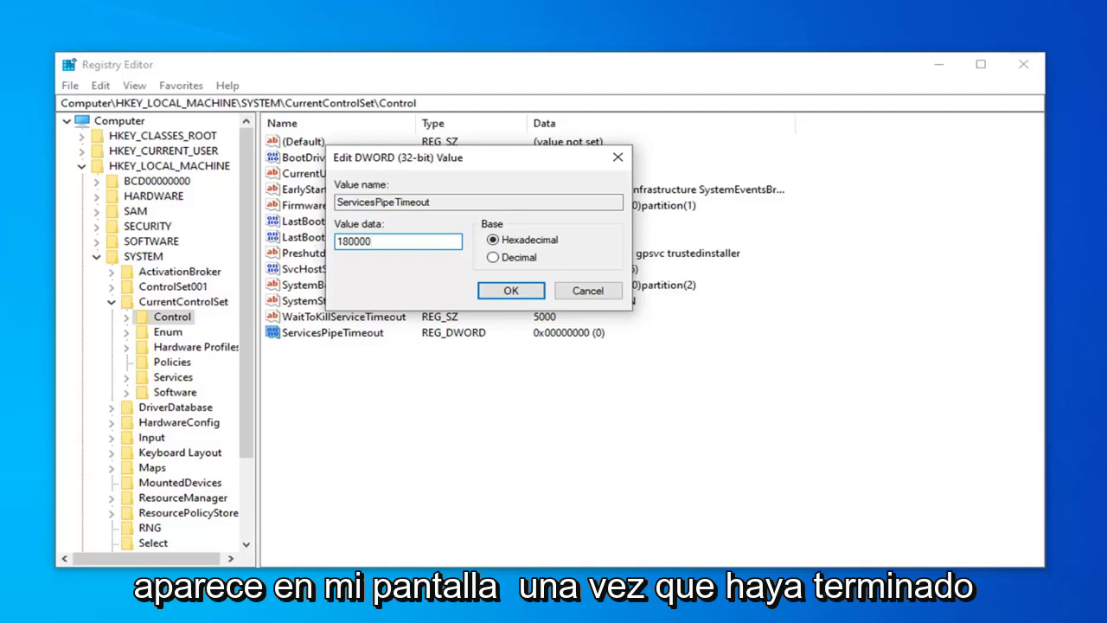
left_click(509, 293)
Step: Collapse the expanded registry keys back up to Computer and close Registry Editor
left_click(110, 301)
left_click(96, 256)
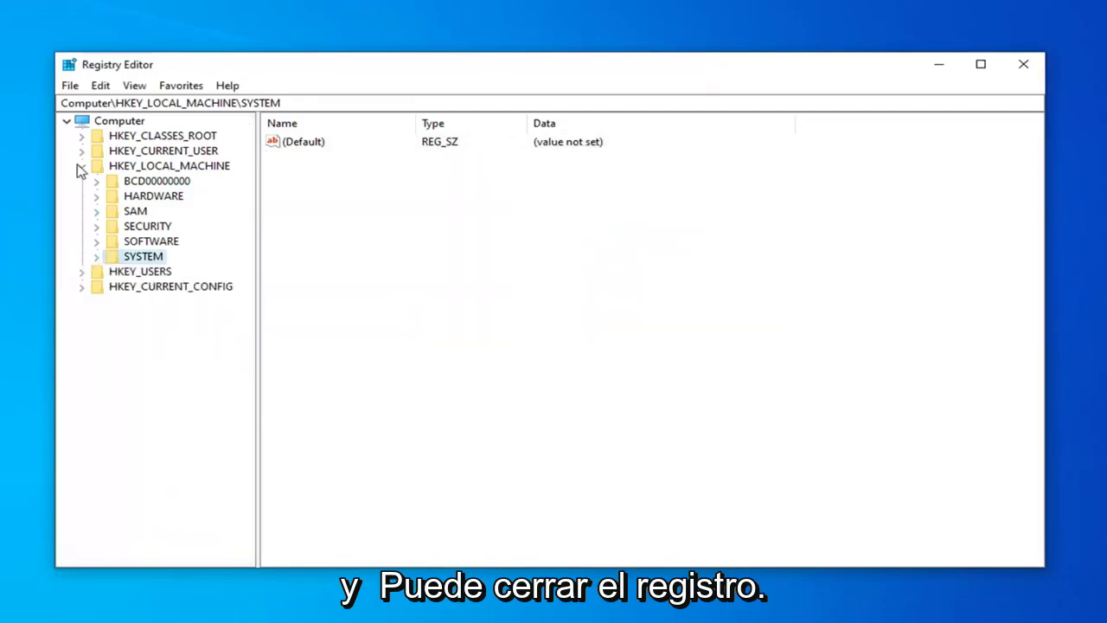
left_click(81, 165)
left_click(65, 122)
left_click(1023, 64)
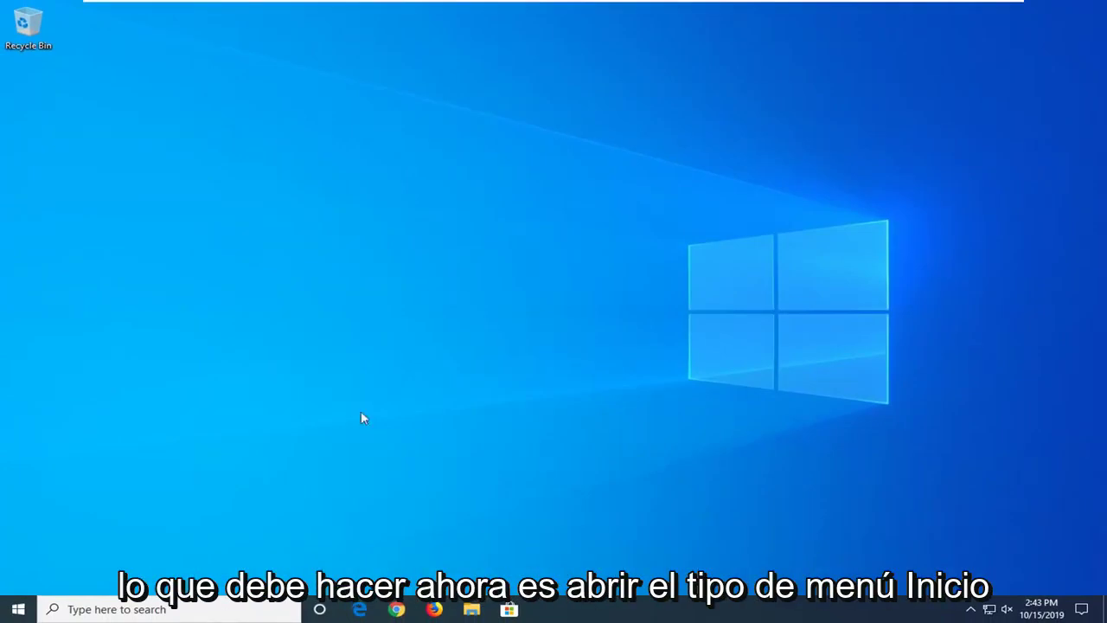
Step: Search for cmd, launch Command Prompt as administrator, and allow it to make changes to the device
left_click(17, 609)
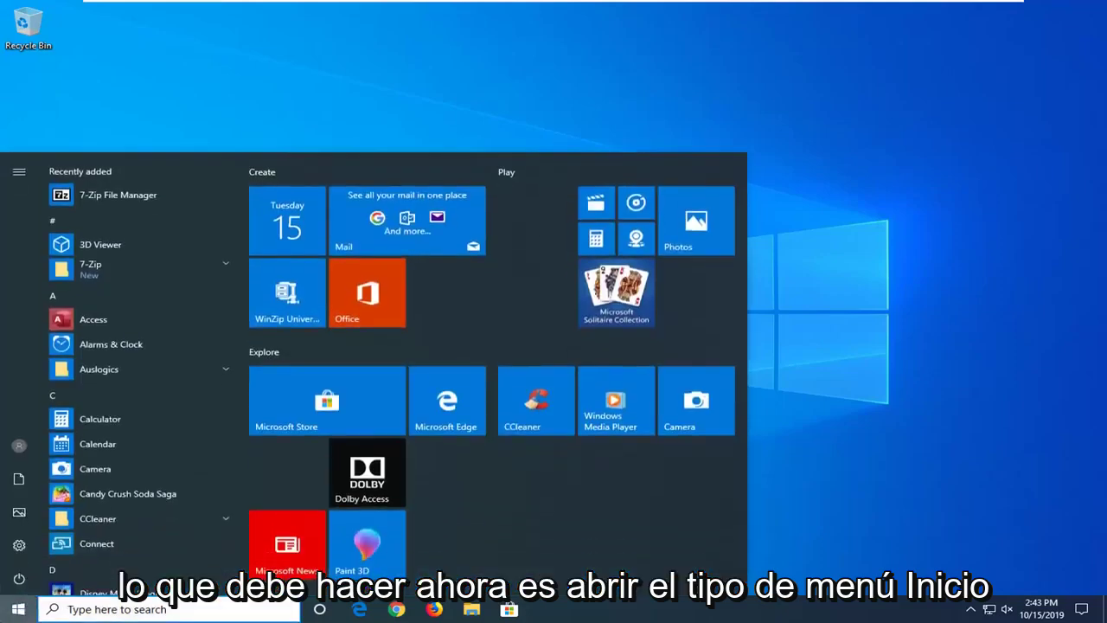
type("cmd")
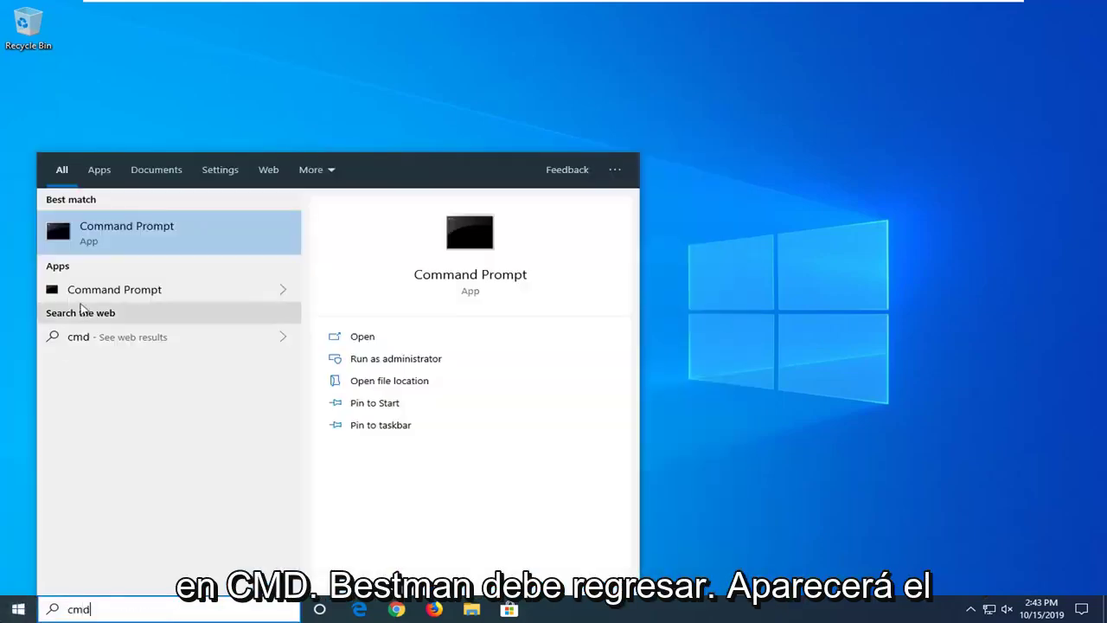
right_click(92, 231)
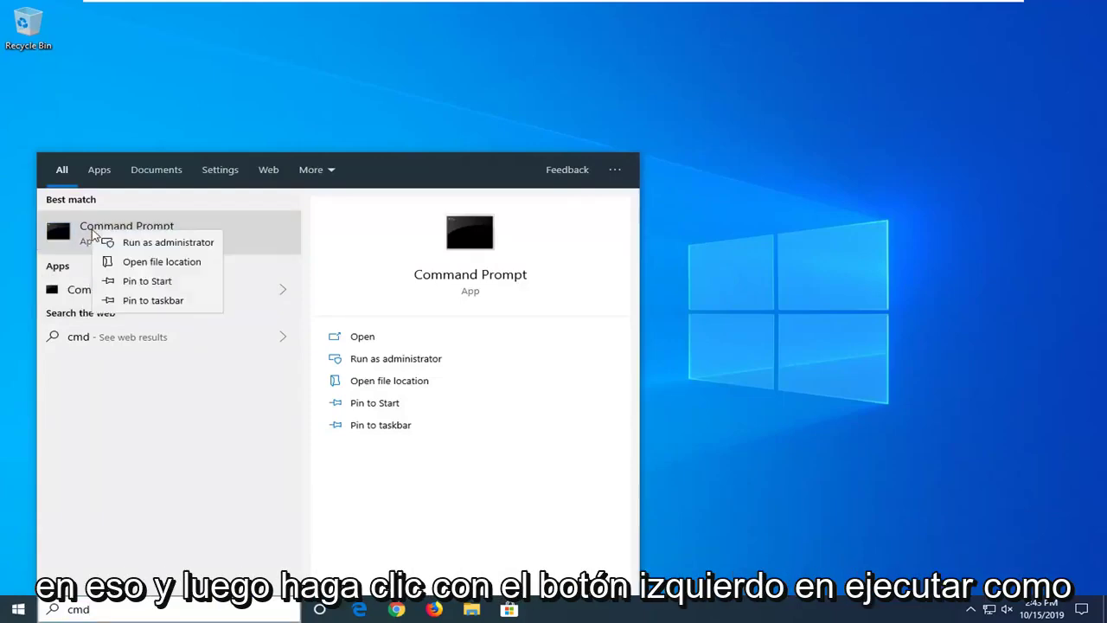
left_click(156, 245)
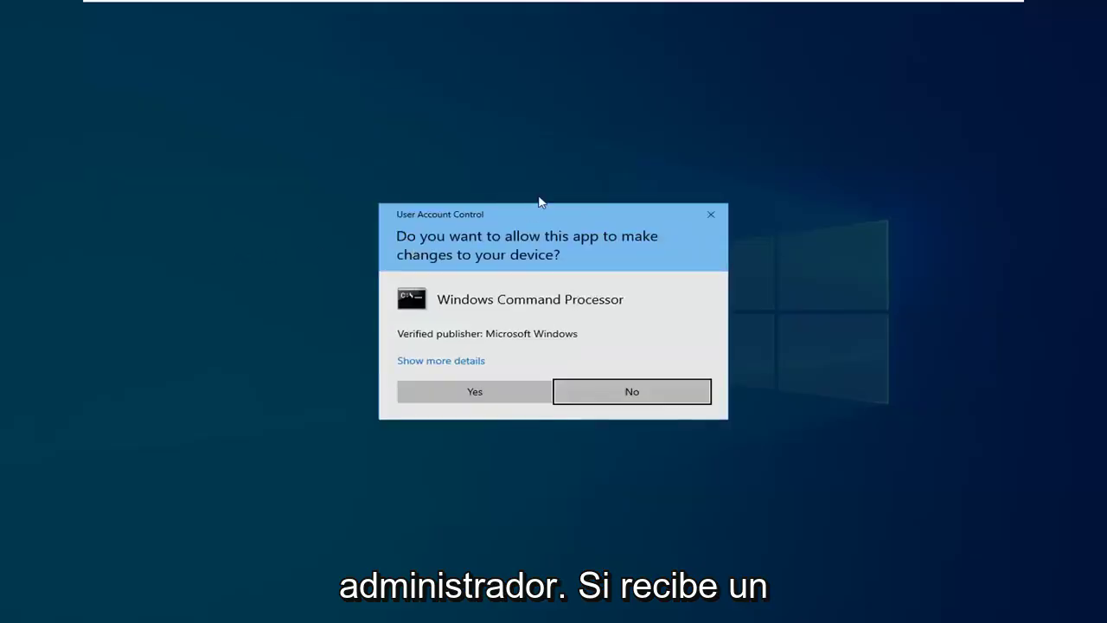
left_click(455, 395)
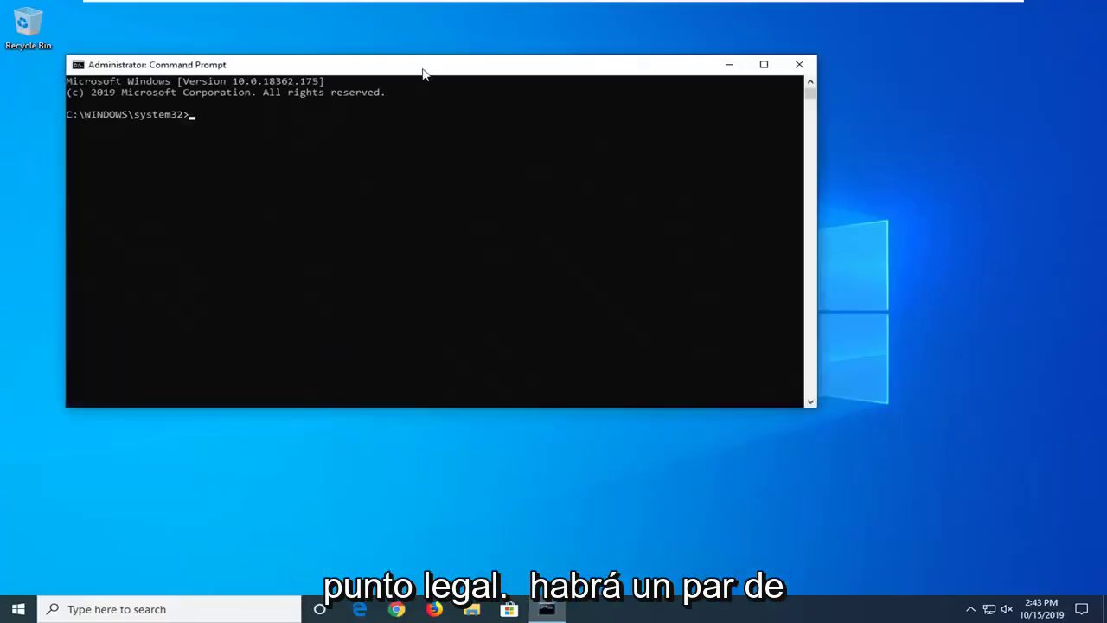
Step: Run the system file scan with the command sfc /scannow, and close the Command Prompt window
left_click_drag(423, 73, 494, 103)
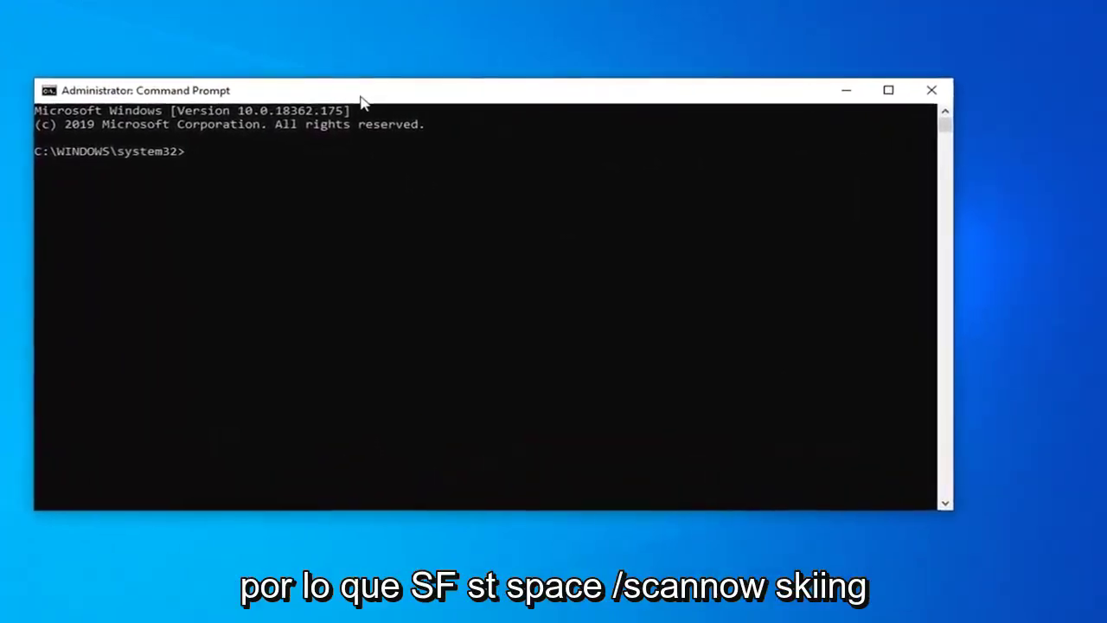
type("sfc")
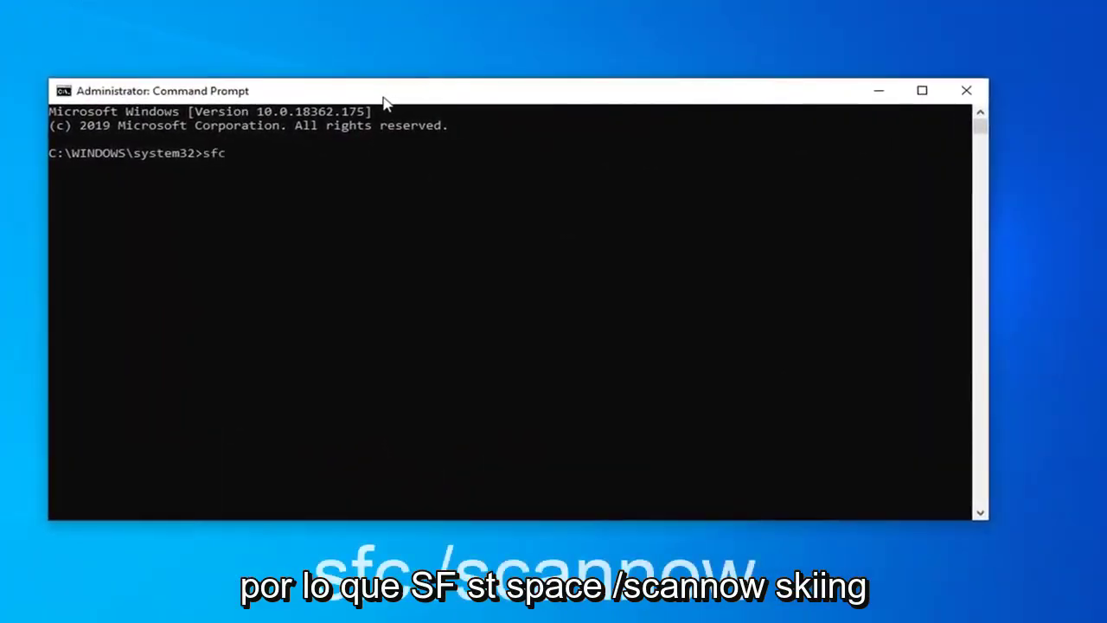
type(" /scannow")
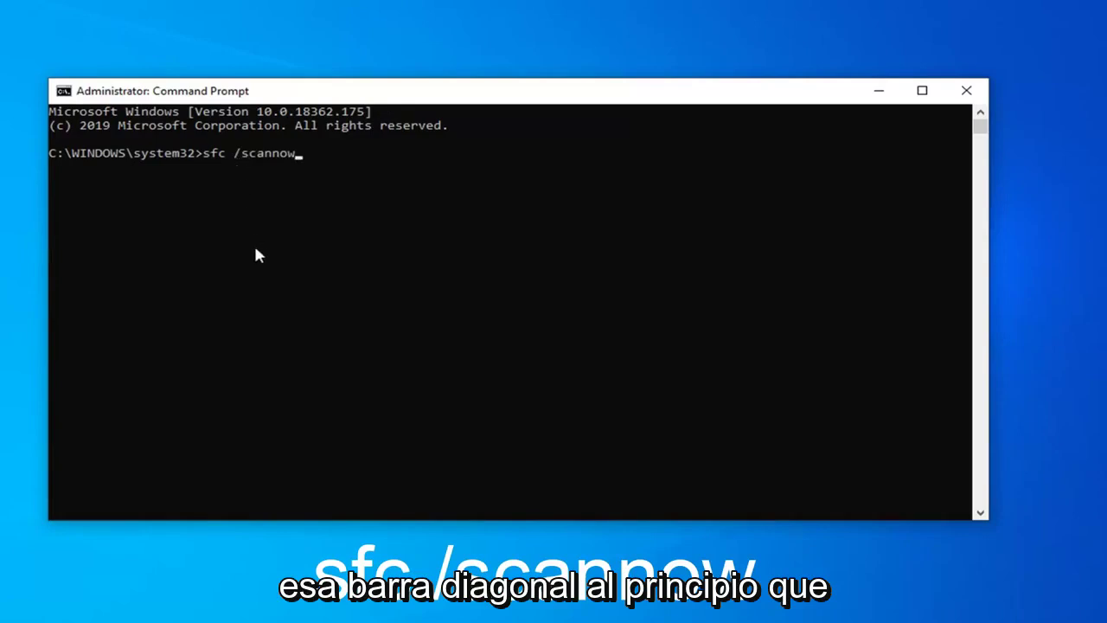
key("Return")
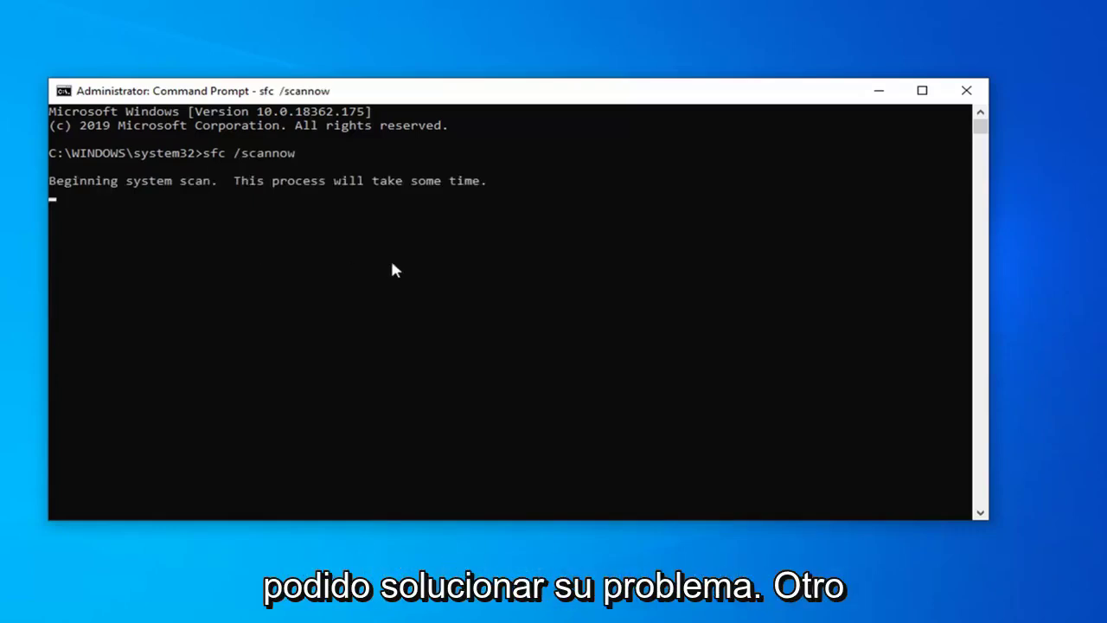
left_click(959, 90)
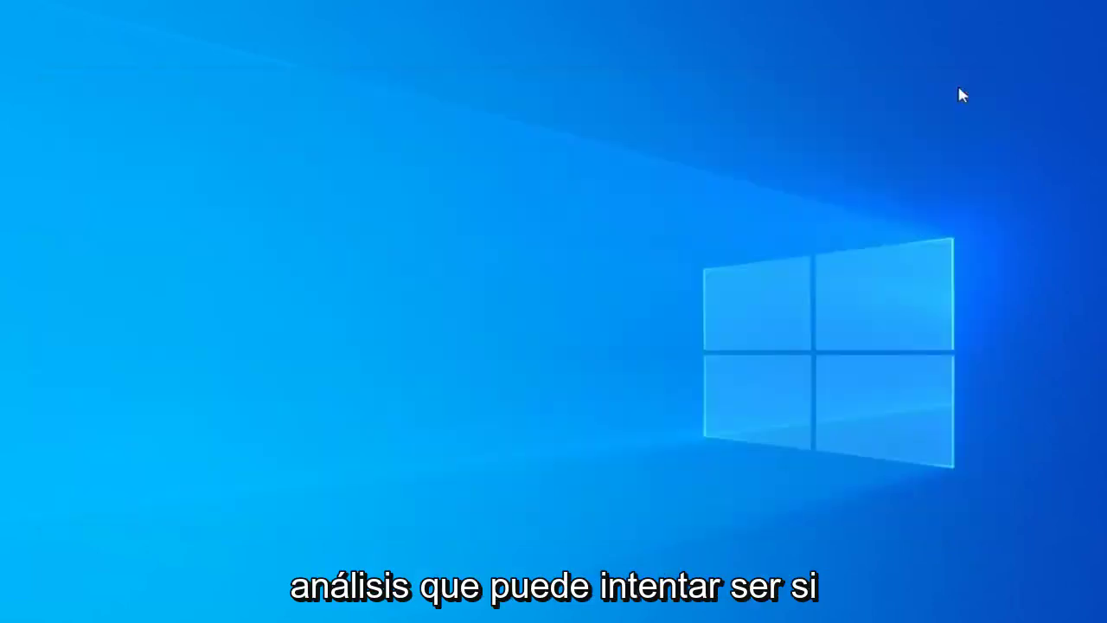
Step: Find cmd again and open a new Command Prompt with administrator rights, approving the device changes
key("super")
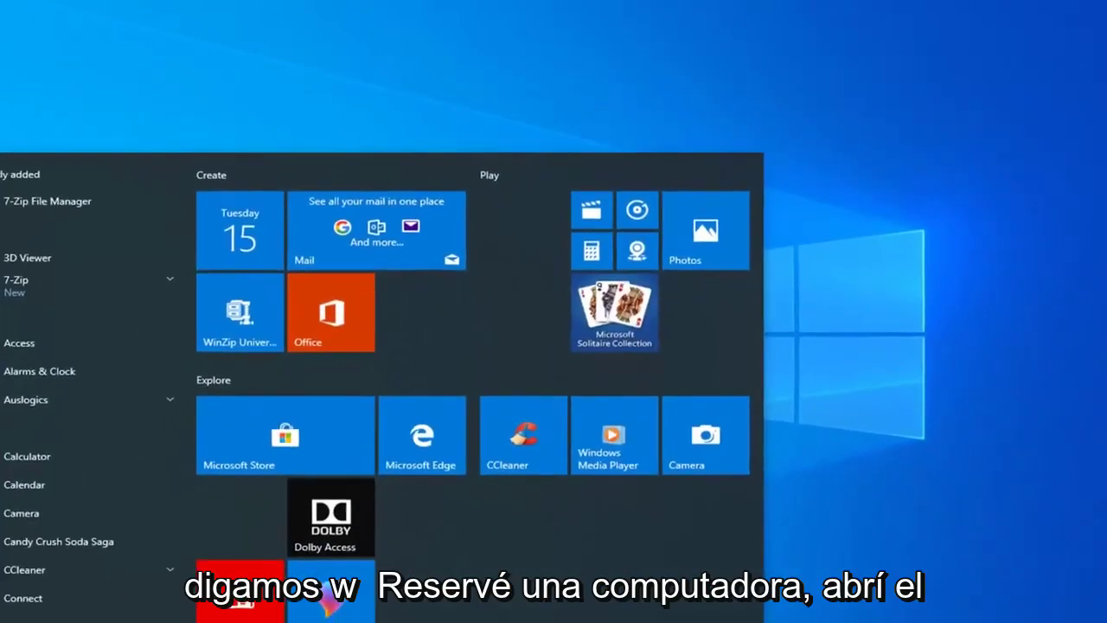
type("cmd")
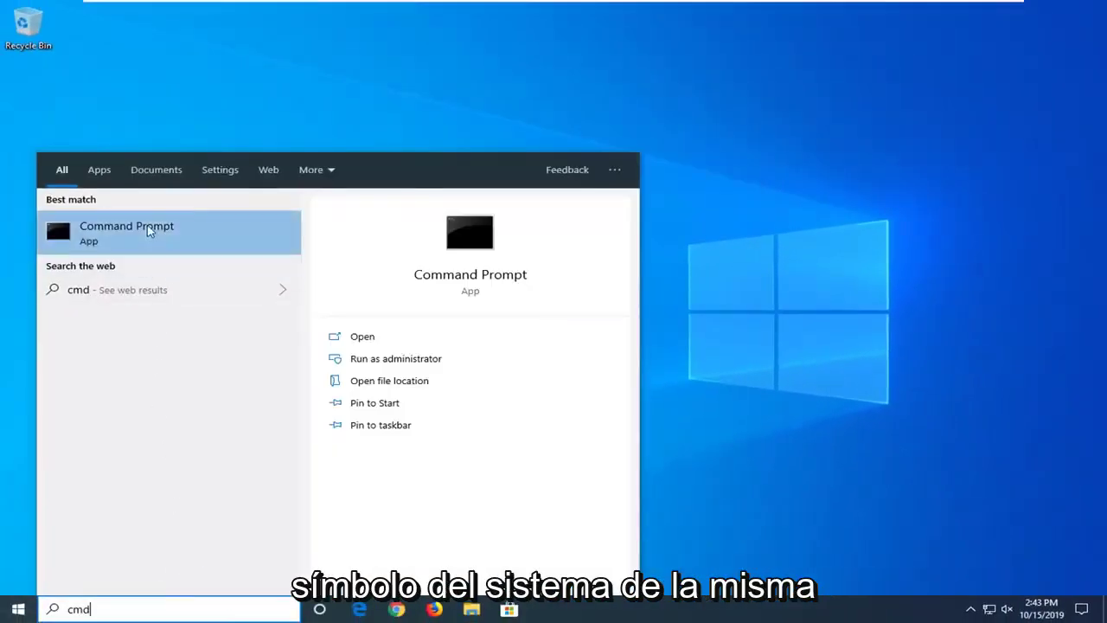
right_click(149, 229)
left_click(185, 245)
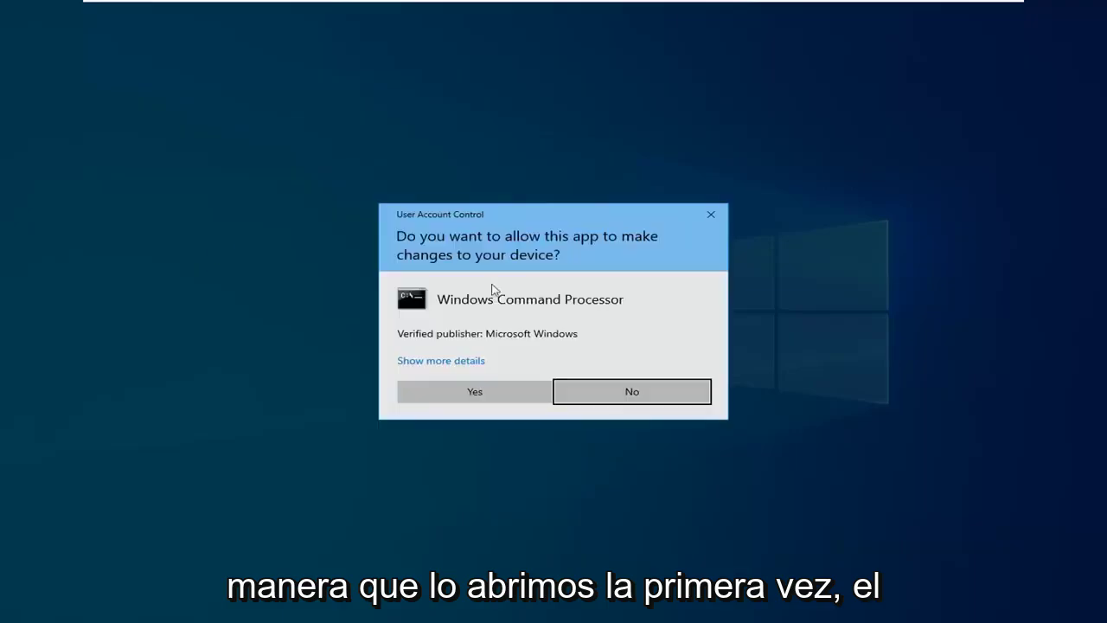
left_click(496, 389)
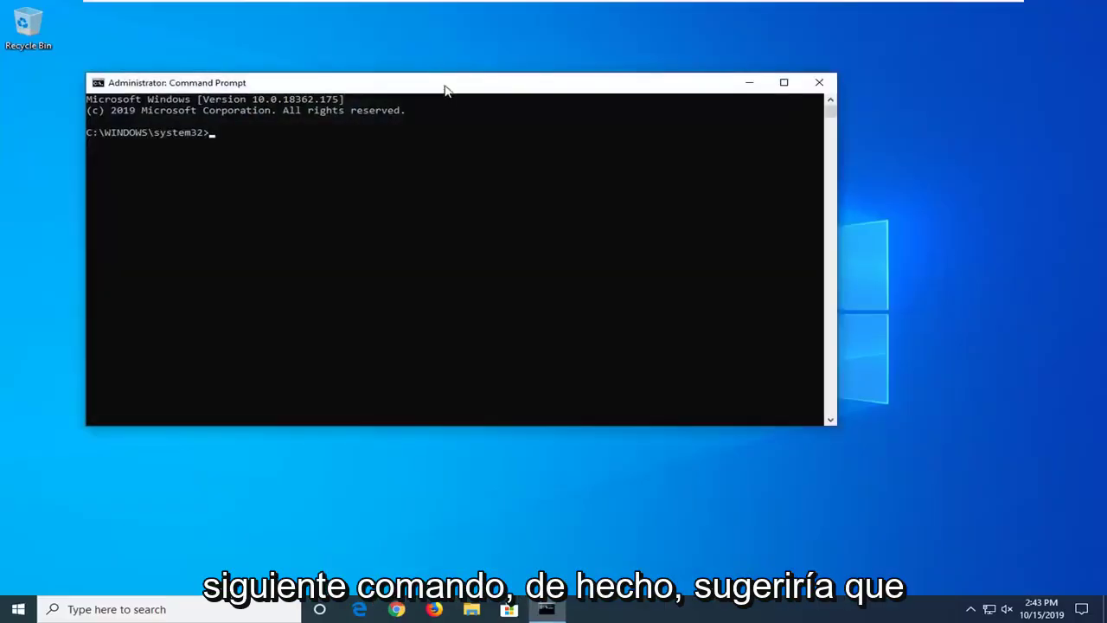
Step: Paste the command DISM /Online /Cleanup-Image /RestoreHealth at the prompt and run it
left_click_drag(449, 72, 511, 103)
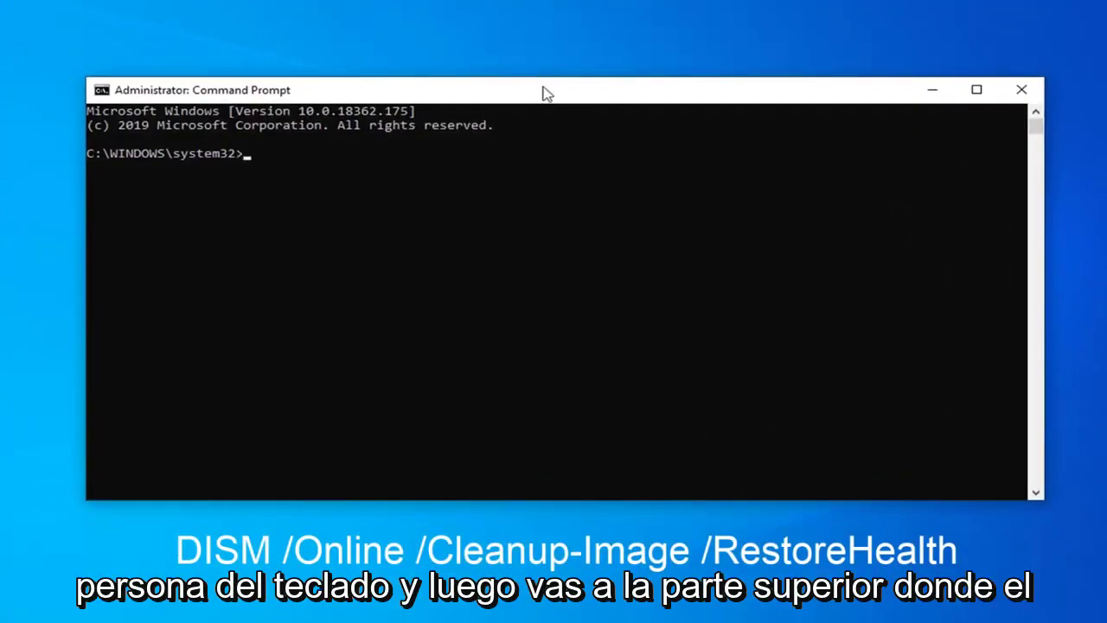
right_click(499, 93)
mouse_move(542, 223)
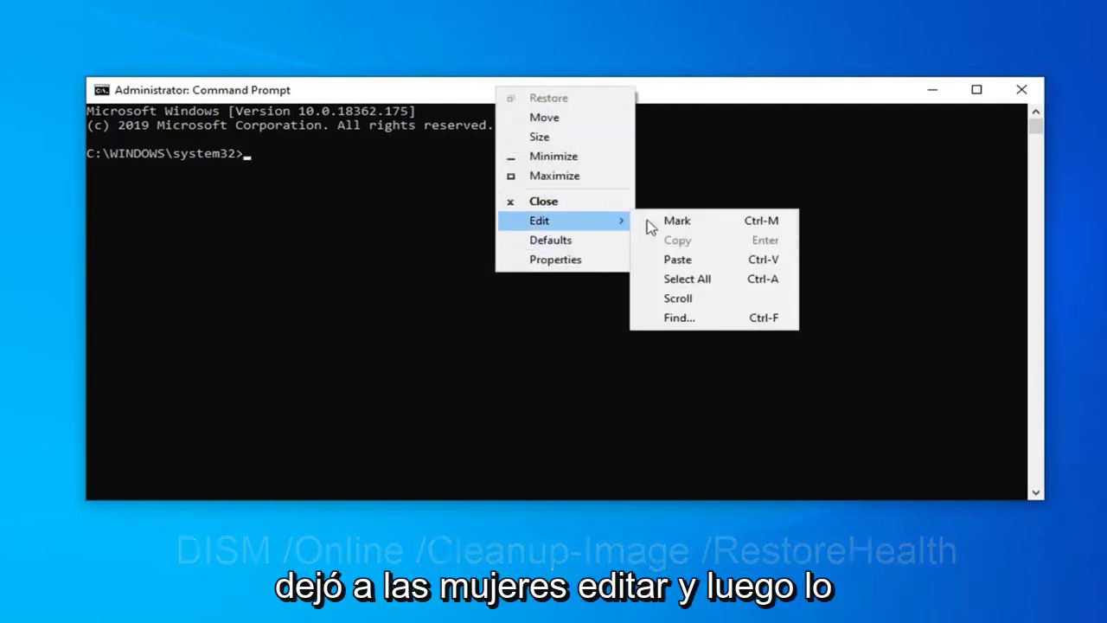
left_click(702, 265)
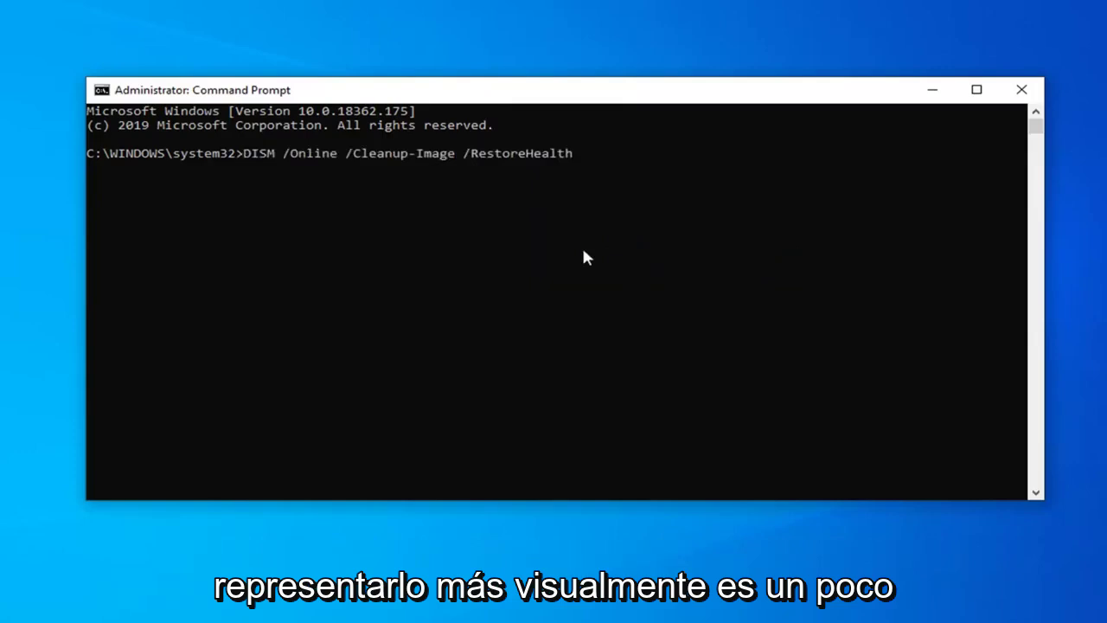
key("Return")
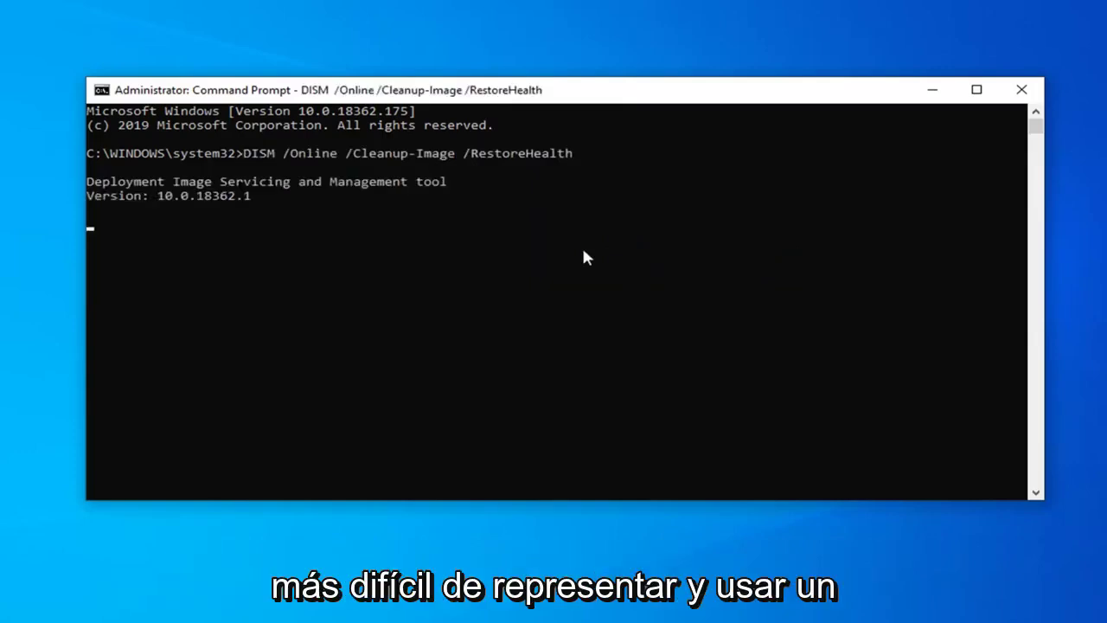